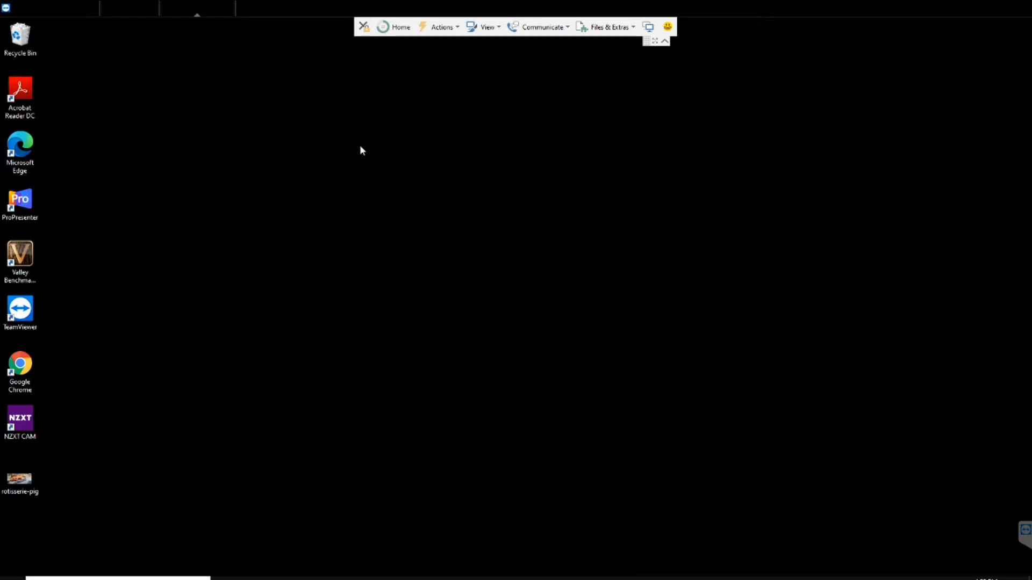
Bring up ProPresenter, advance the Loop announcement graphics by one slide, and preview the OBS_Main output
click(306, 578)
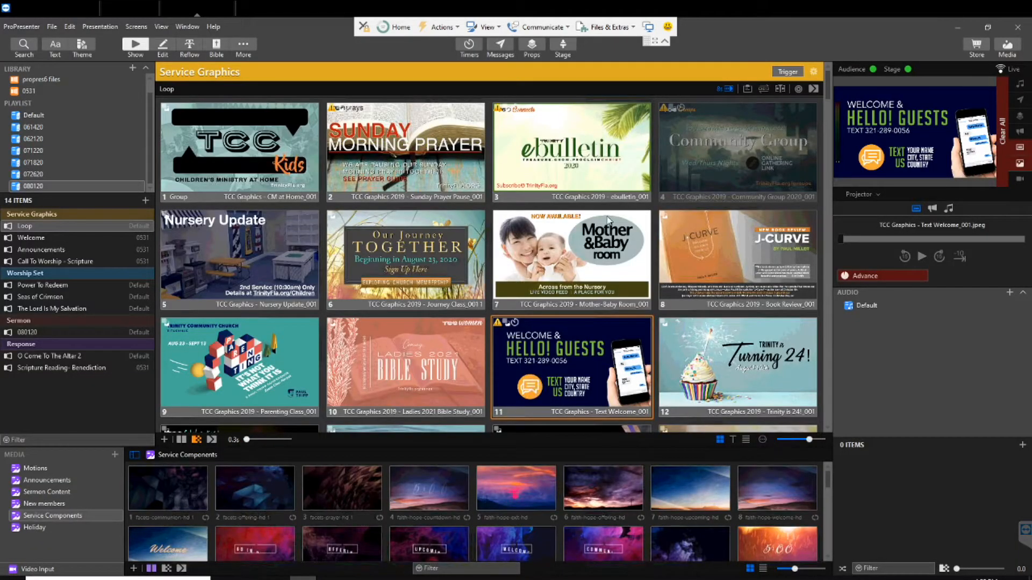
key(Right)
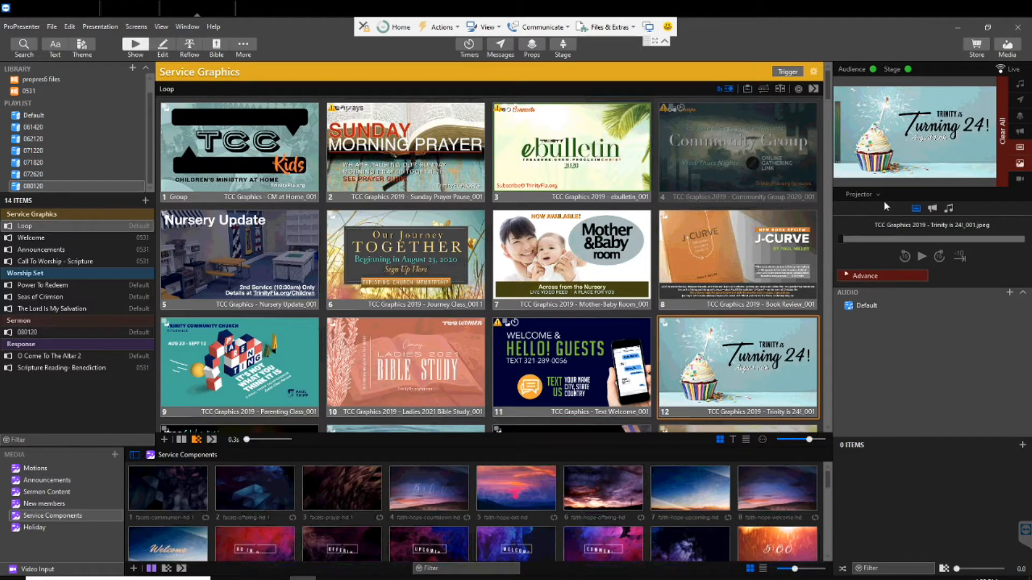
click(879, 195)
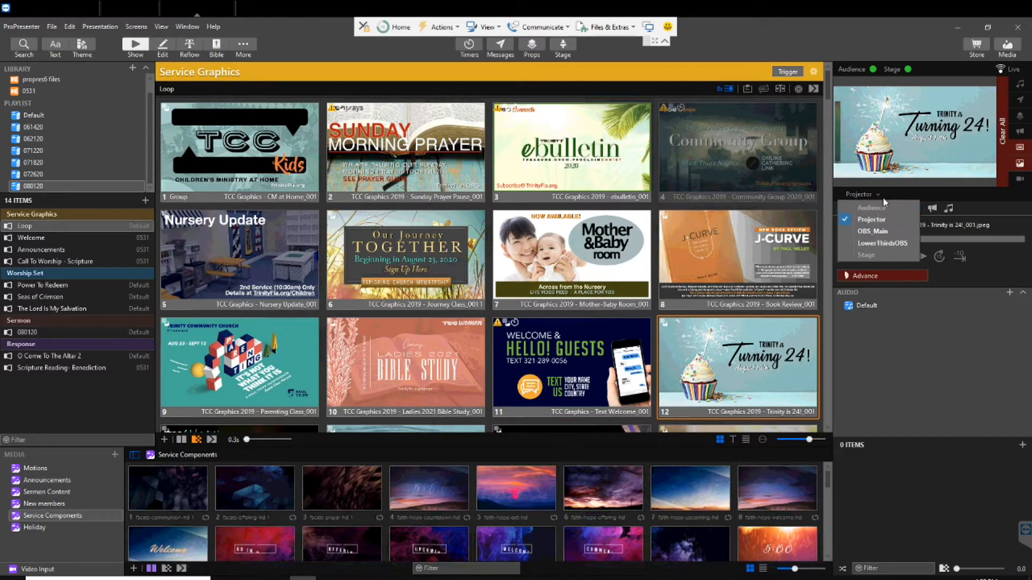
click(882, 230)
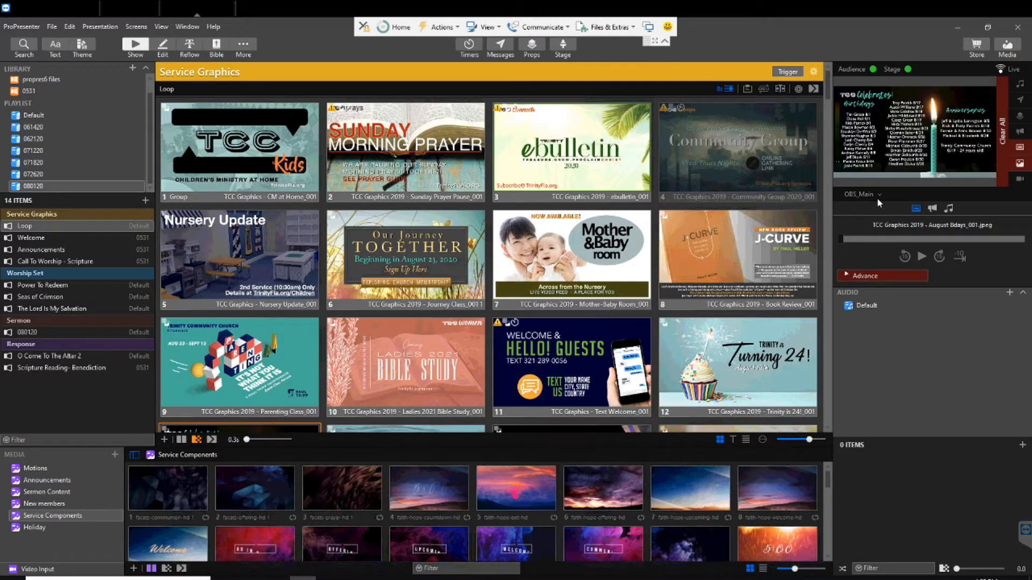
Preview the Projector and LowerThirdsOBS outputs in turn, and return the output preview to OBS_Main
click(876, 195)
click(875, 219)
click(872, 199)
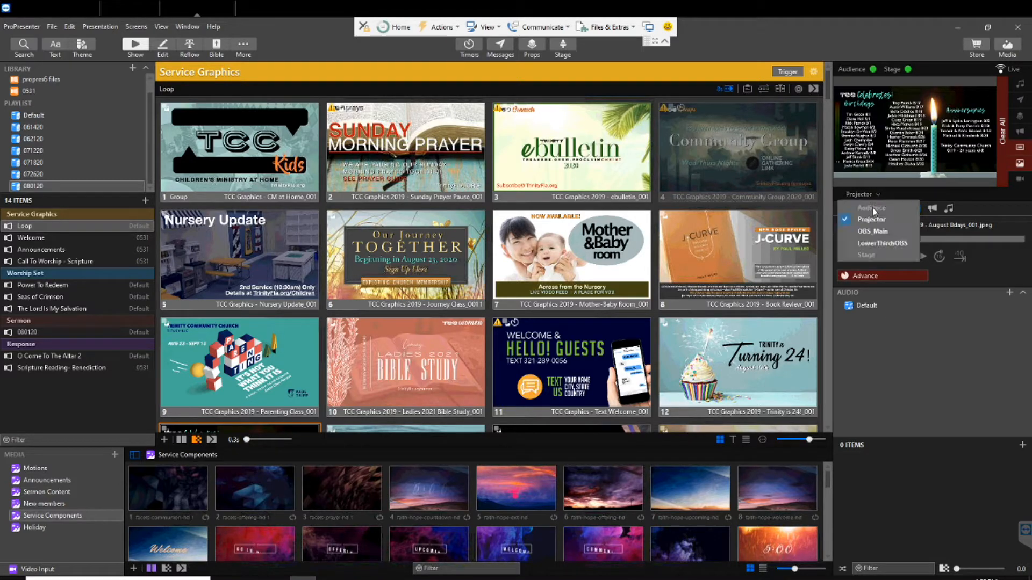
click(872, 247)
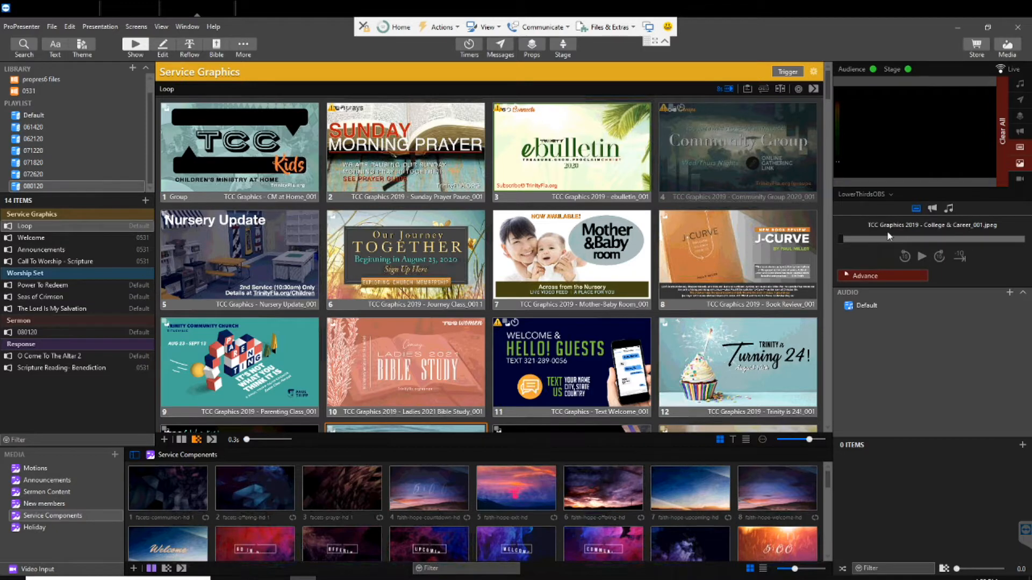
click(877, 196)
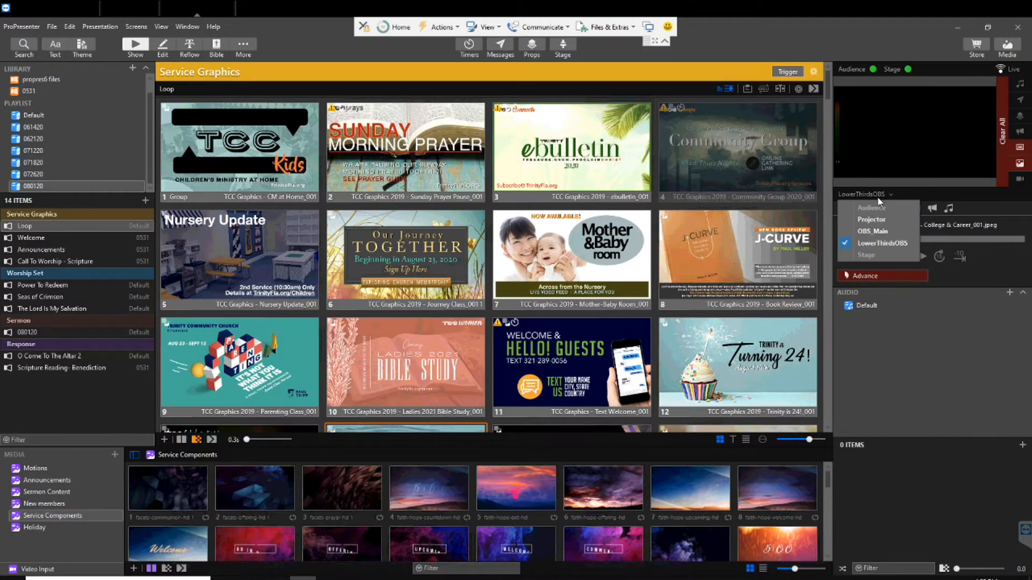
click(877, 235)
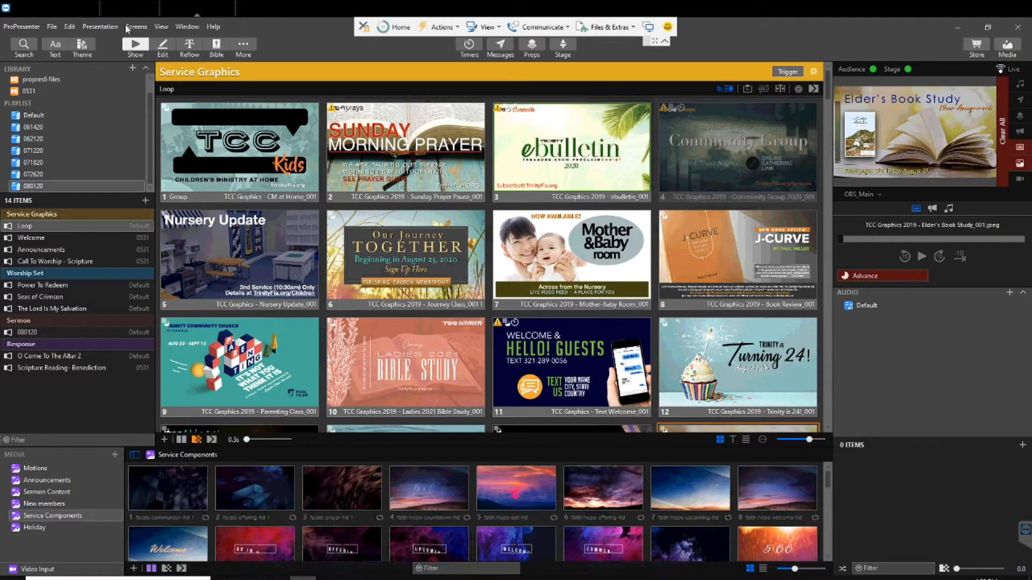
Switch to the streaming computer, bring up OBS Studio, and send the Main Cam Center (2) scene to Program
click(61, 7)
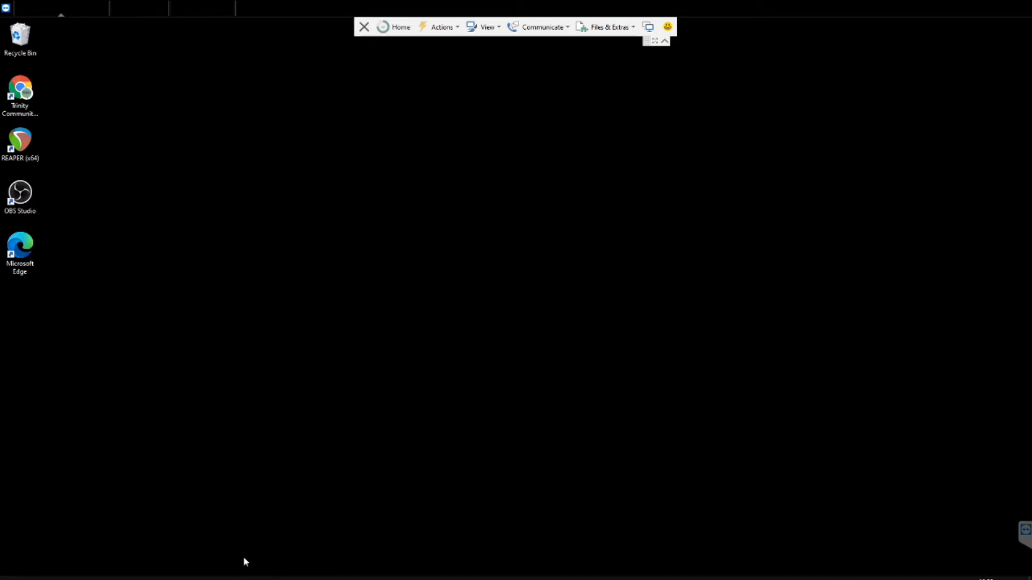
click(198, 578)
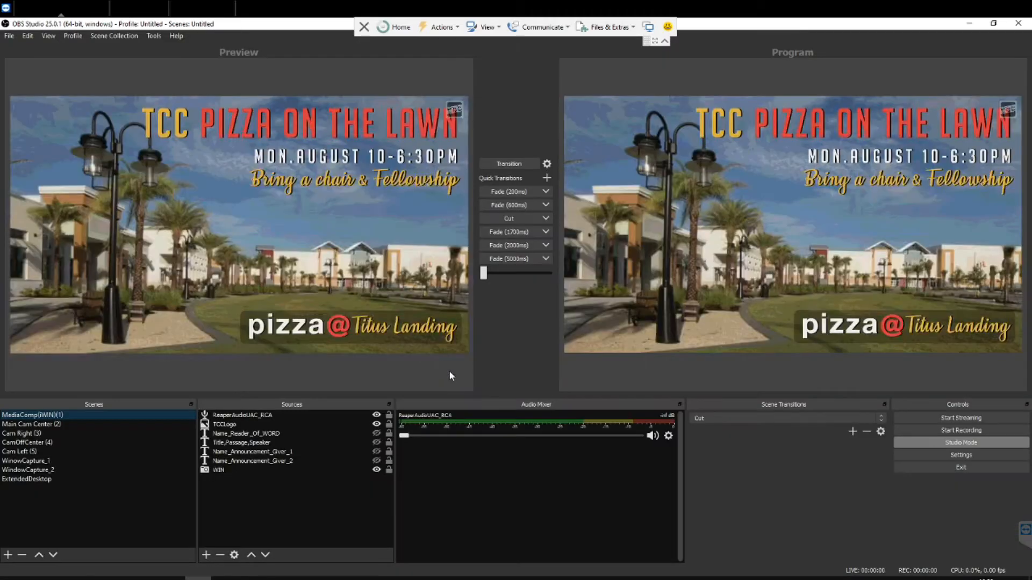
click(56, 424)
click(56, 424)
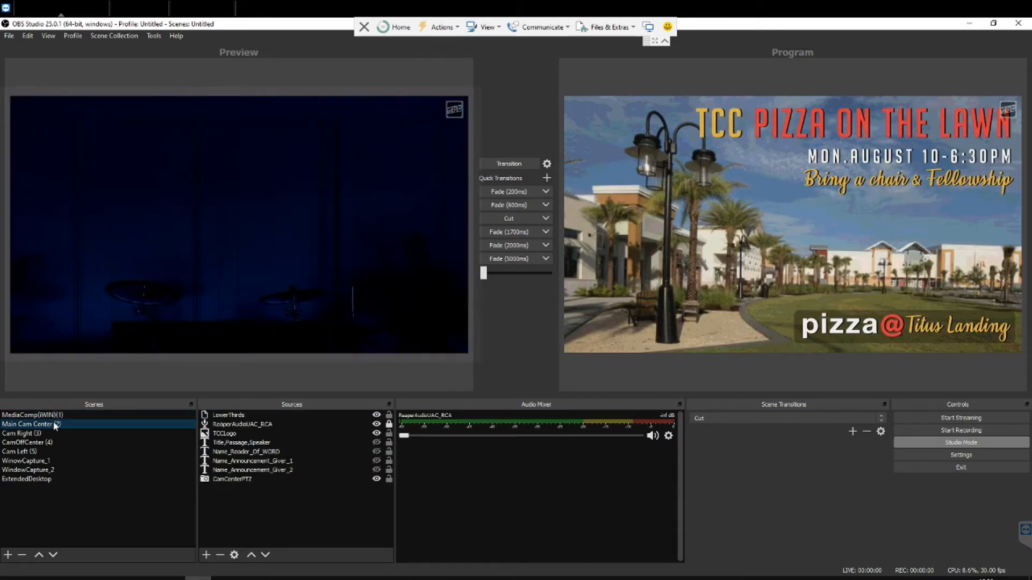
double_click(56, 424)
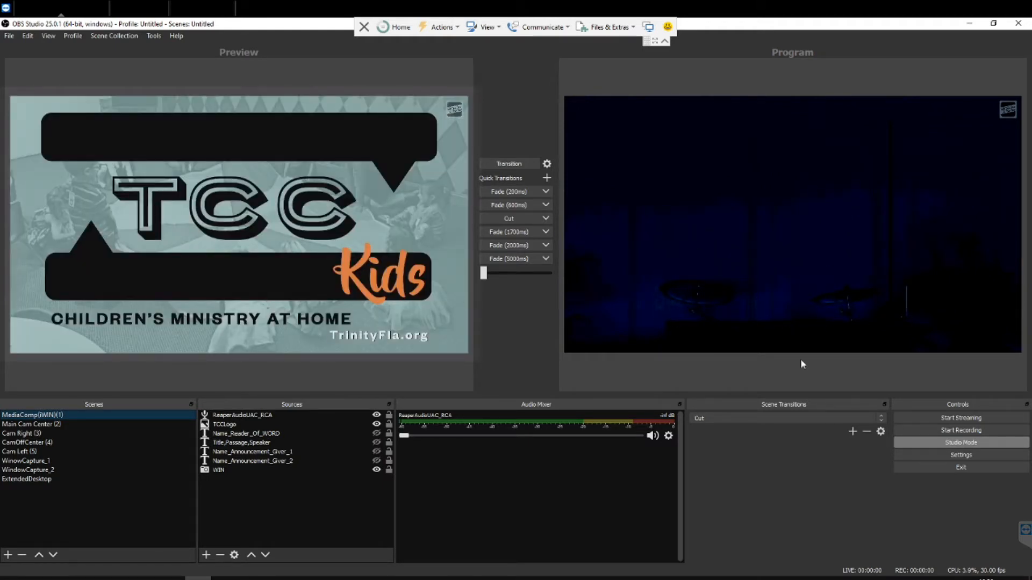
Send the Cam Right (3) scene to Program and load the MediaComp scene into Preview
click(41, 434)
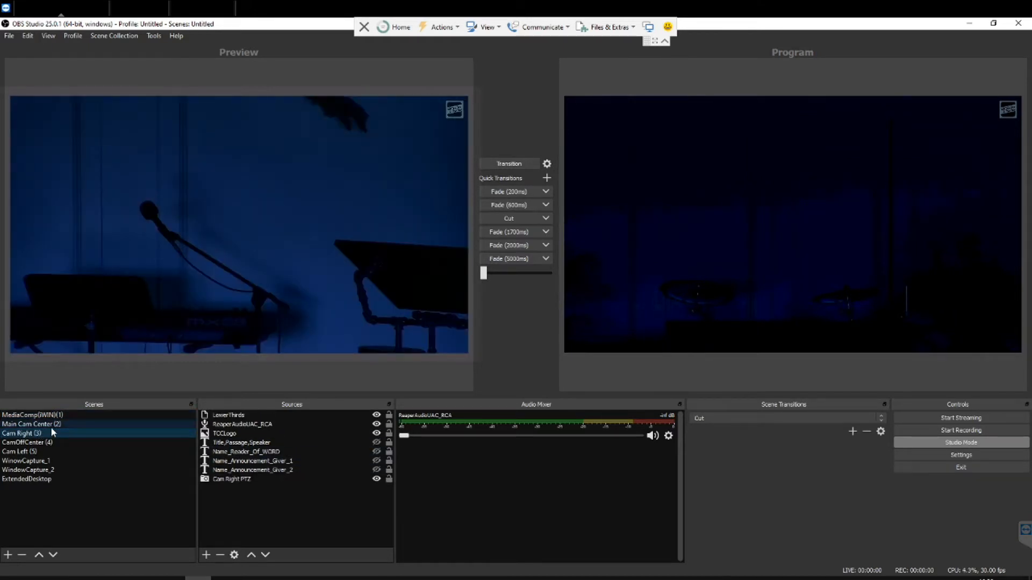
key(space)
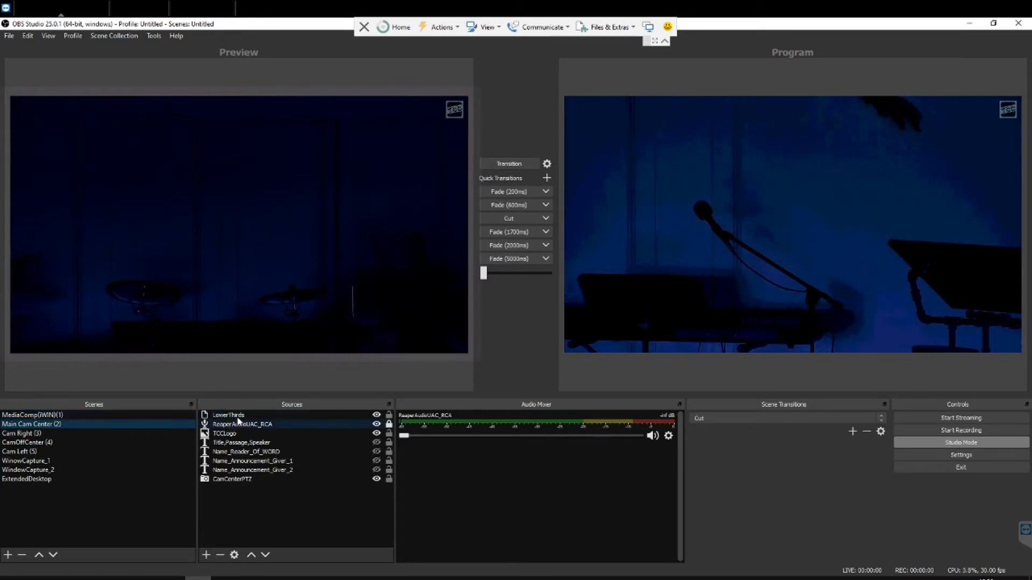
click(50, 415)
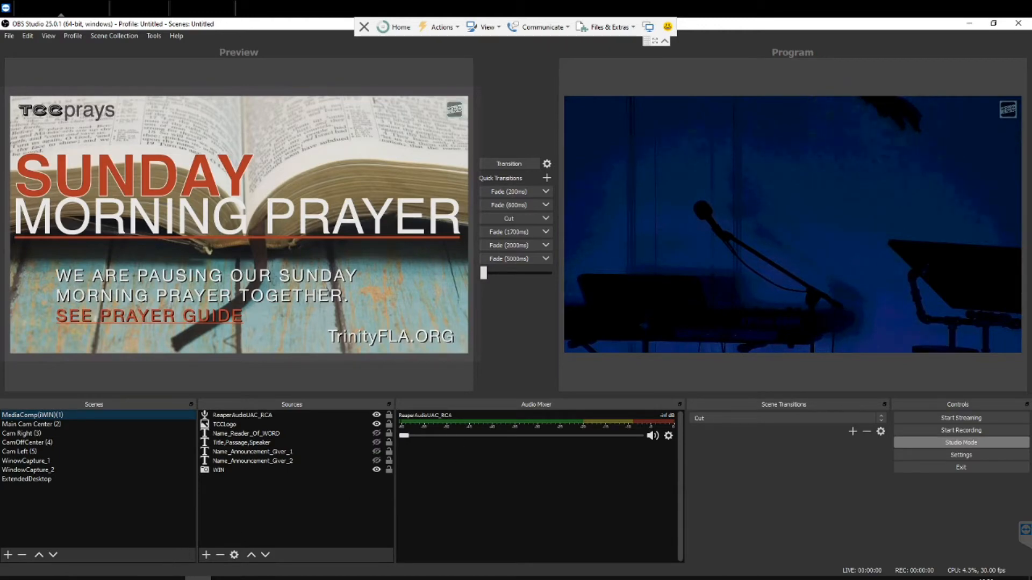
Compare the OBS_Main output in ProPresenter with the MediaComp scene preview in OBS Studio, ending in ProPresenter
click(188, 10)
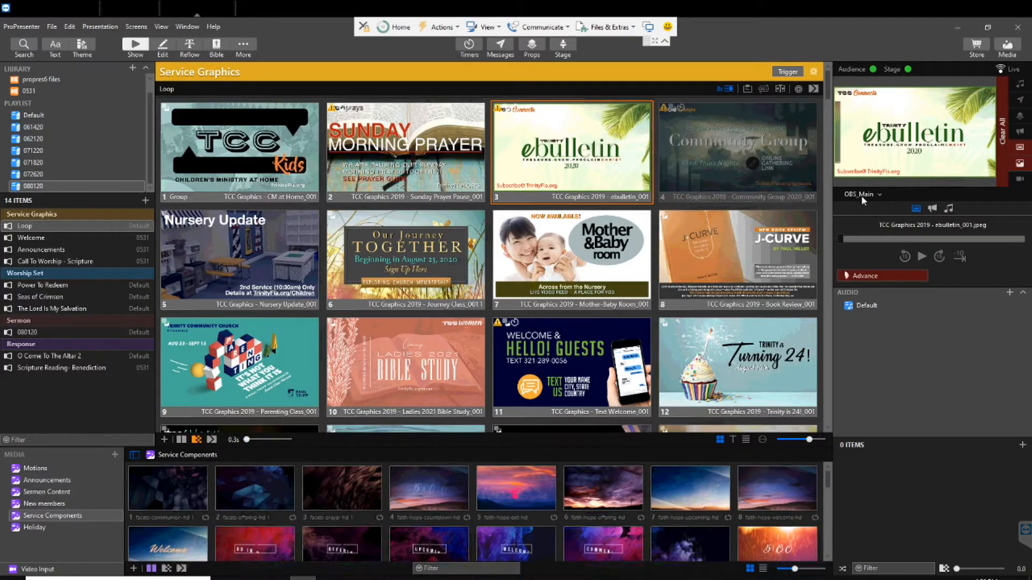
click(47, 9)
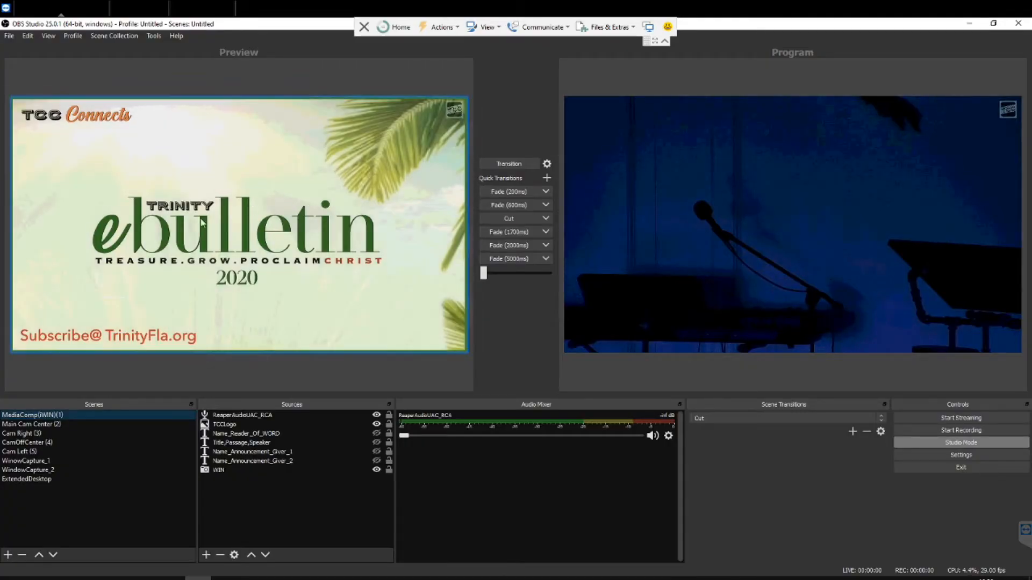
click(199, 12)
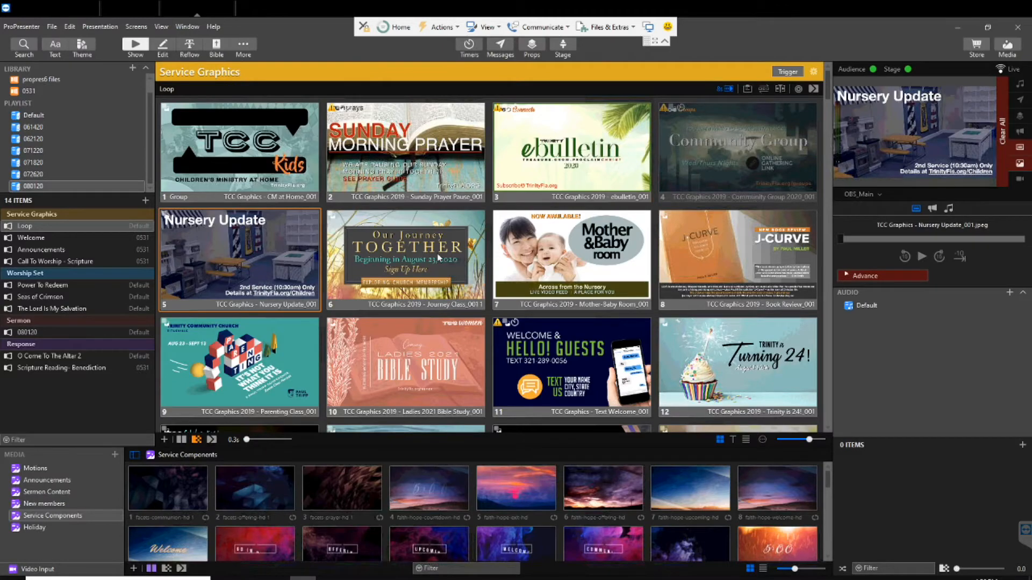
Put the beautiful-disruption-coral-hd background, slide 1 of Call To Worship - Scripture, on the outputs
scroll(418, 242, down, 8)
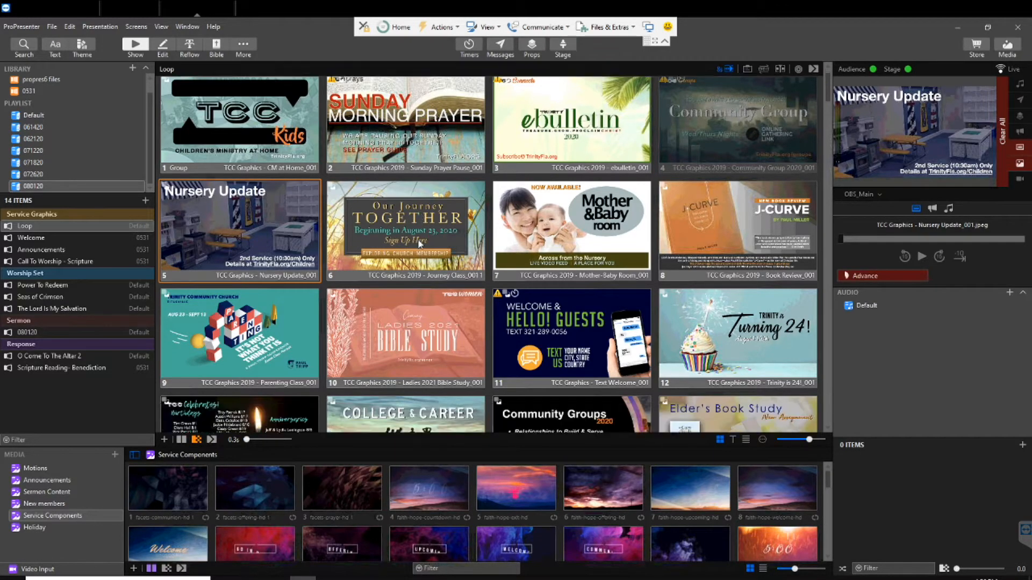
scroll(417, 251, down, 5)
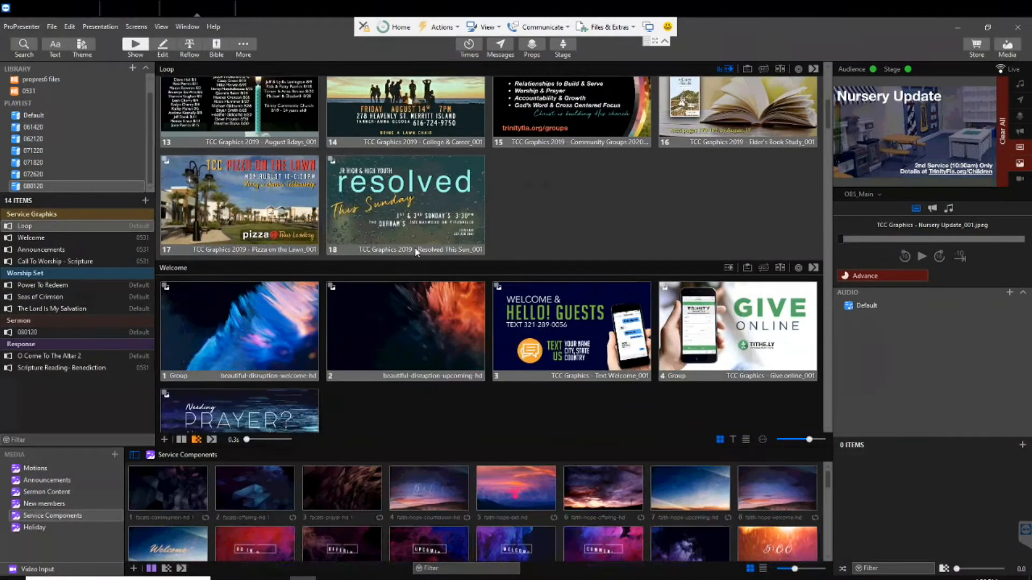
scroll(415, 252, down, 1)
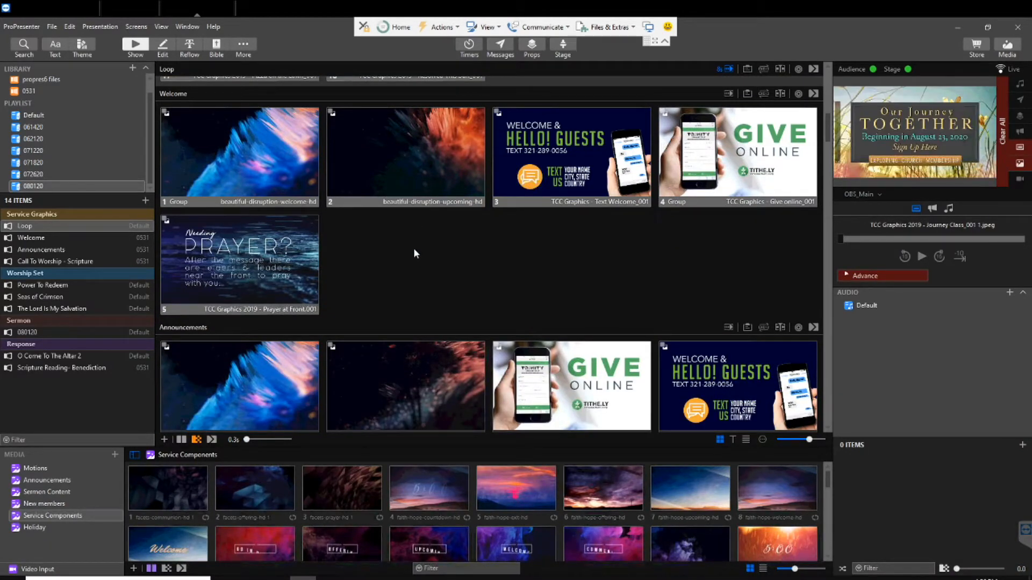
scroll(415, 250, down, 5)
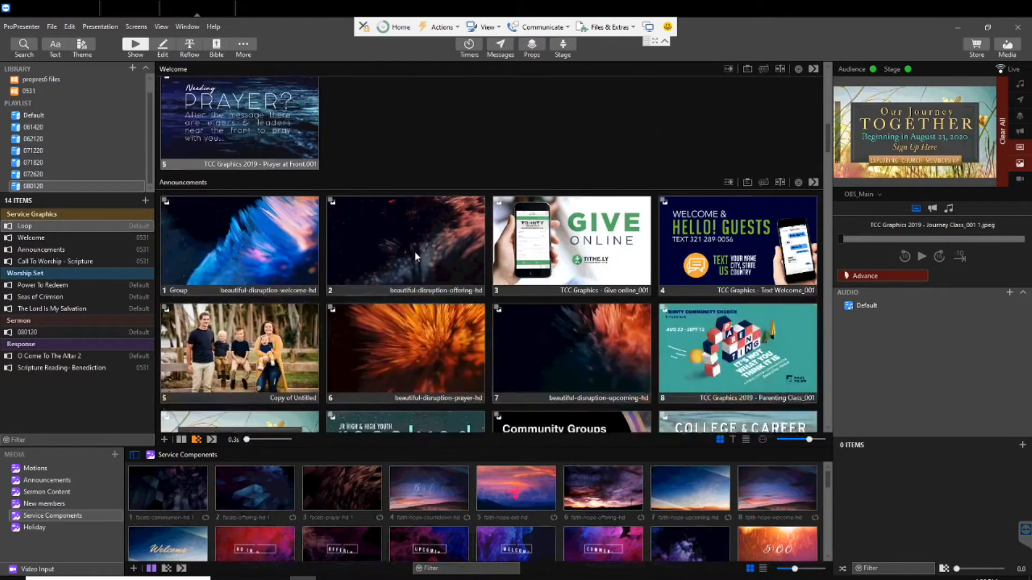
scroll(414, 253, down, 4)
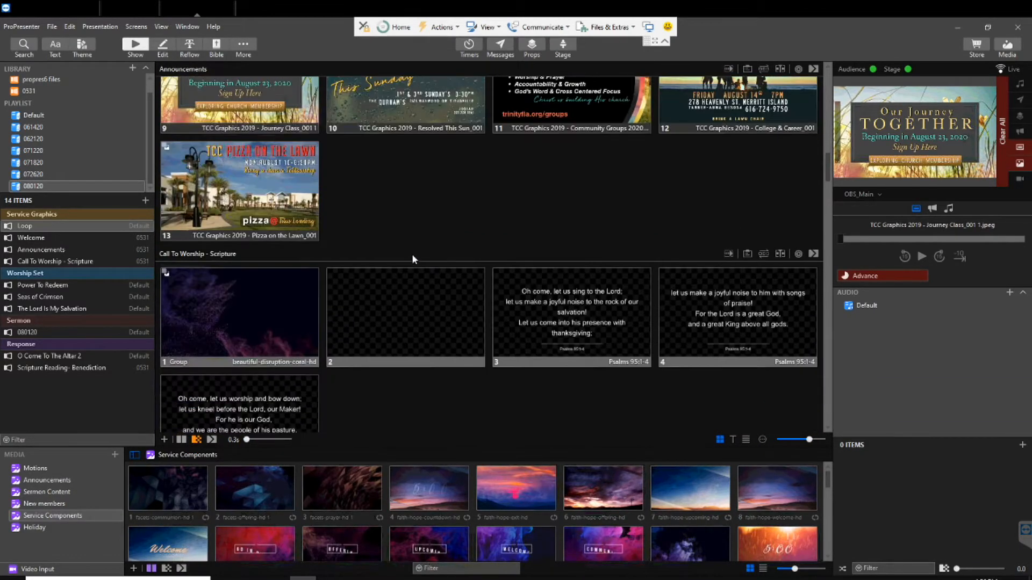
scroll(412, 261, down, 1)
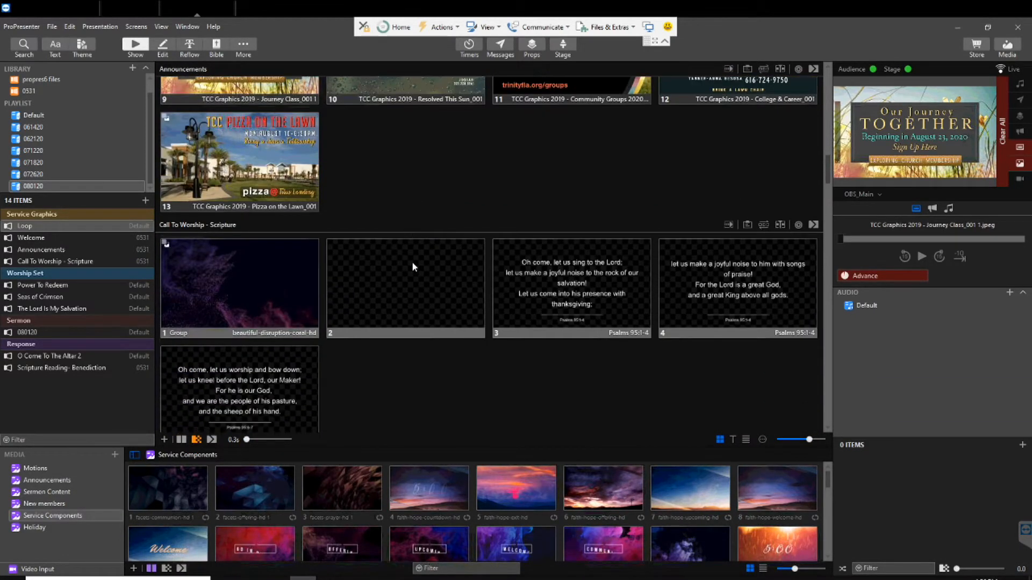
click(246, 279)
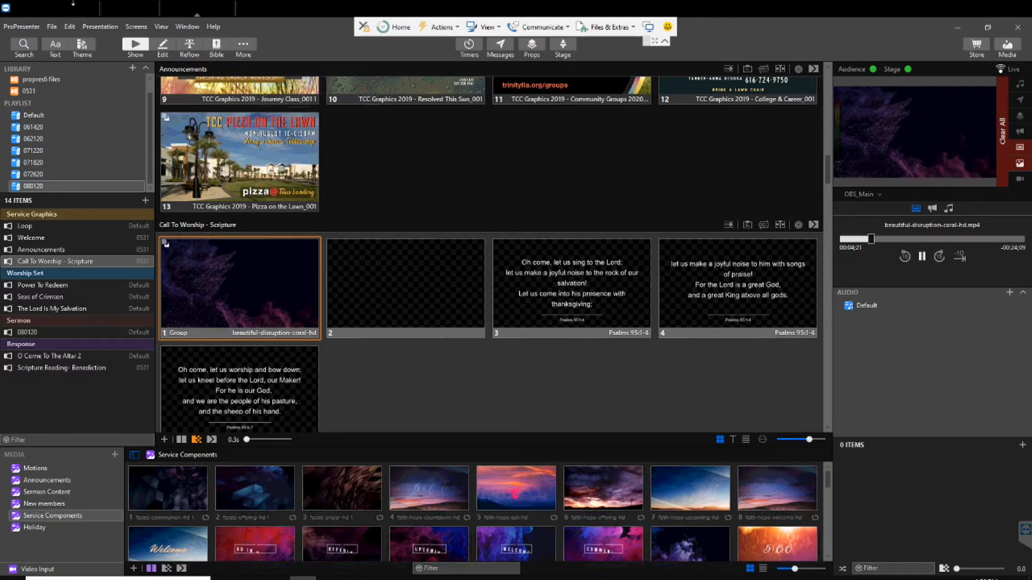
Check the background in OBS Studio, view ProPresenter's LowerThirdsOBS output, and return its output preview to OBS_Main
click(62, 10)
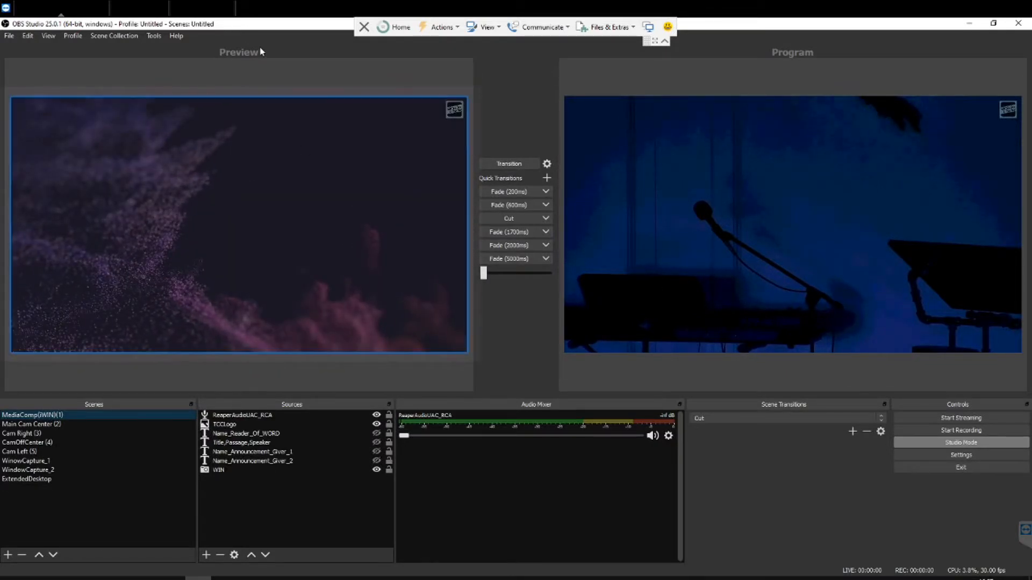
click(189, 11)
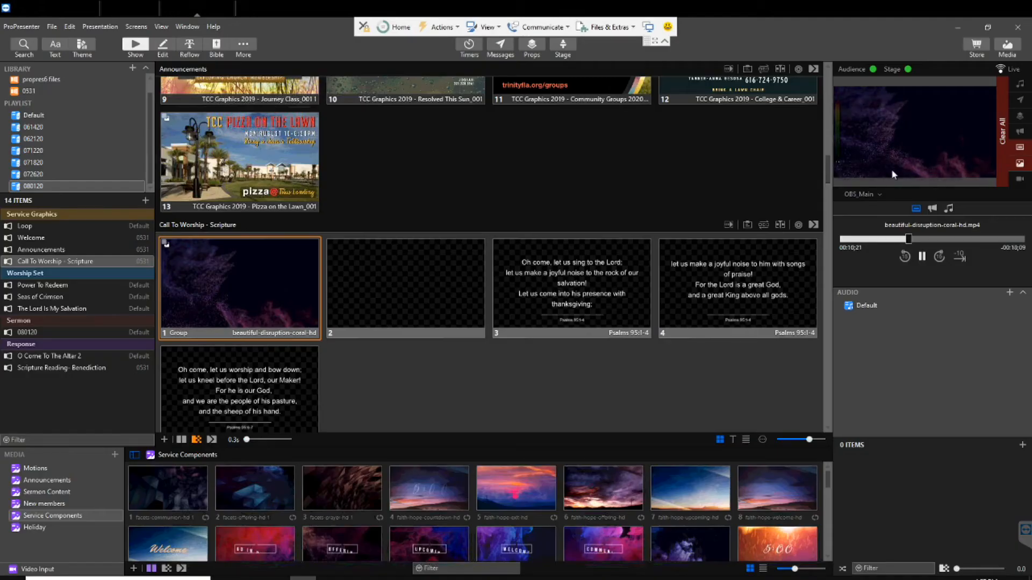
click(881, 195)
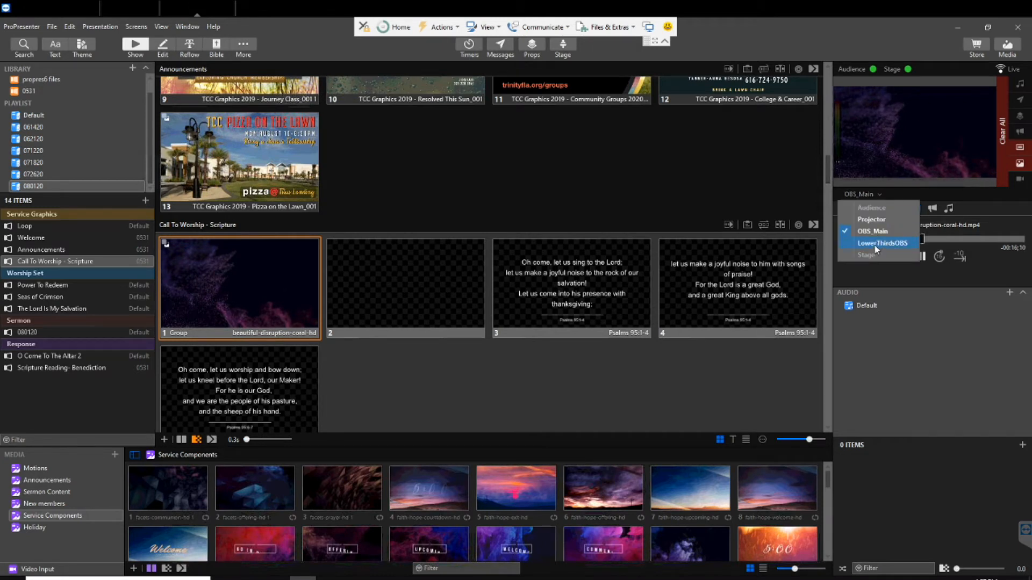
click(874, 245)
click(880, 197)
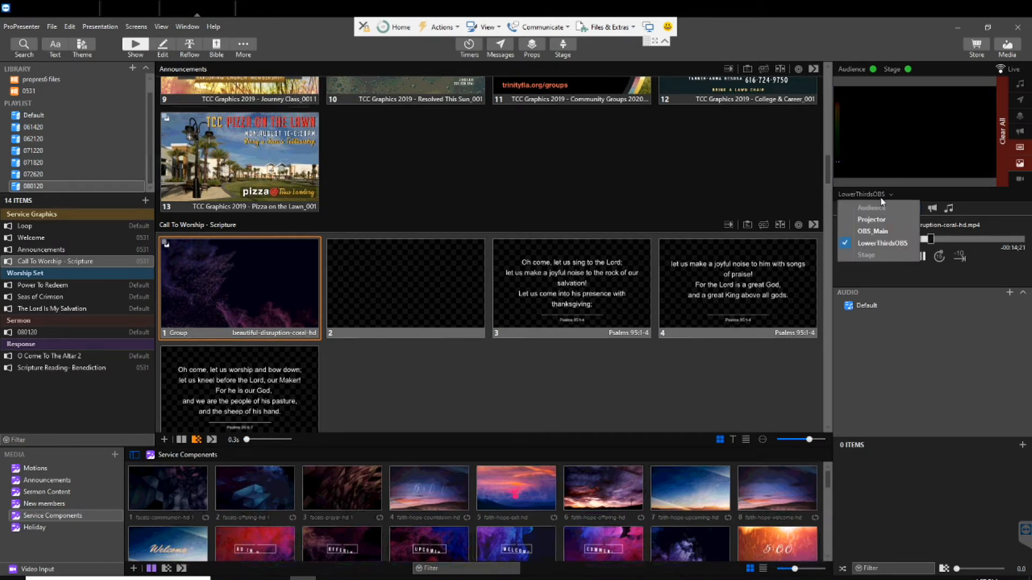
click(874, 231)
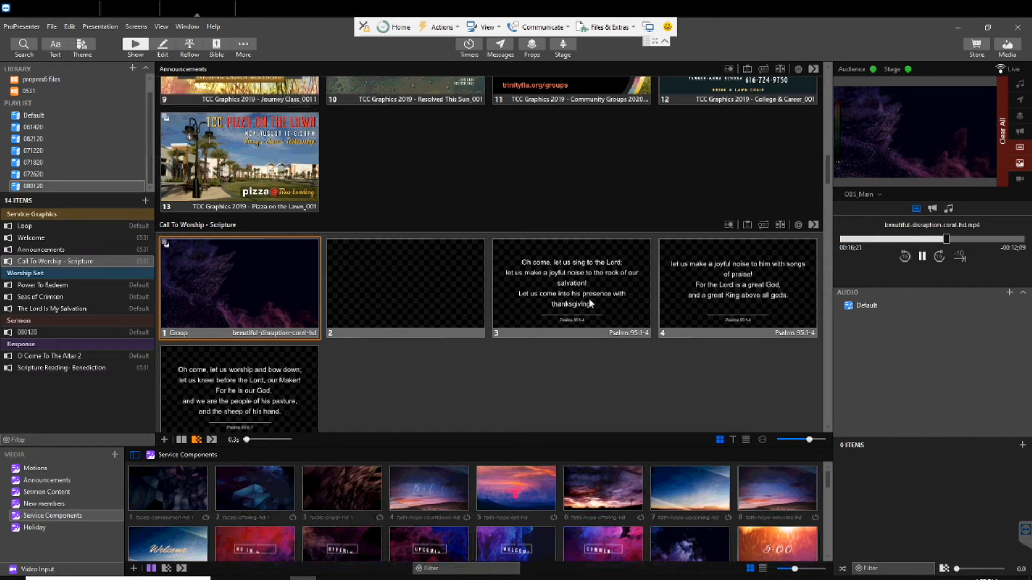
Show the first Psalms 95:1-4 slide in Call To Worship - Scripture and check it in OBS Studio's Preview and Program
click(570, 296)
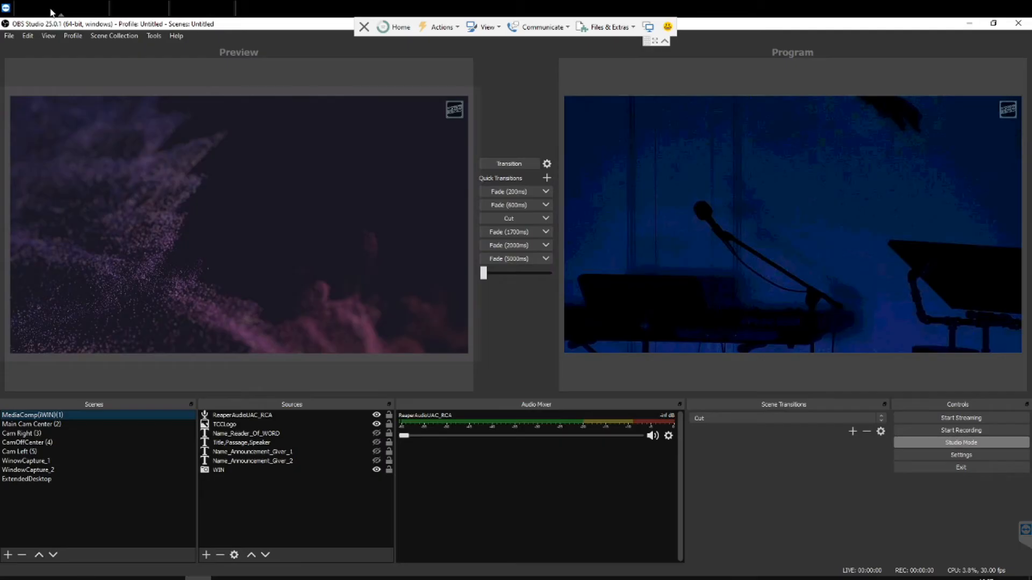
click(52, 11)
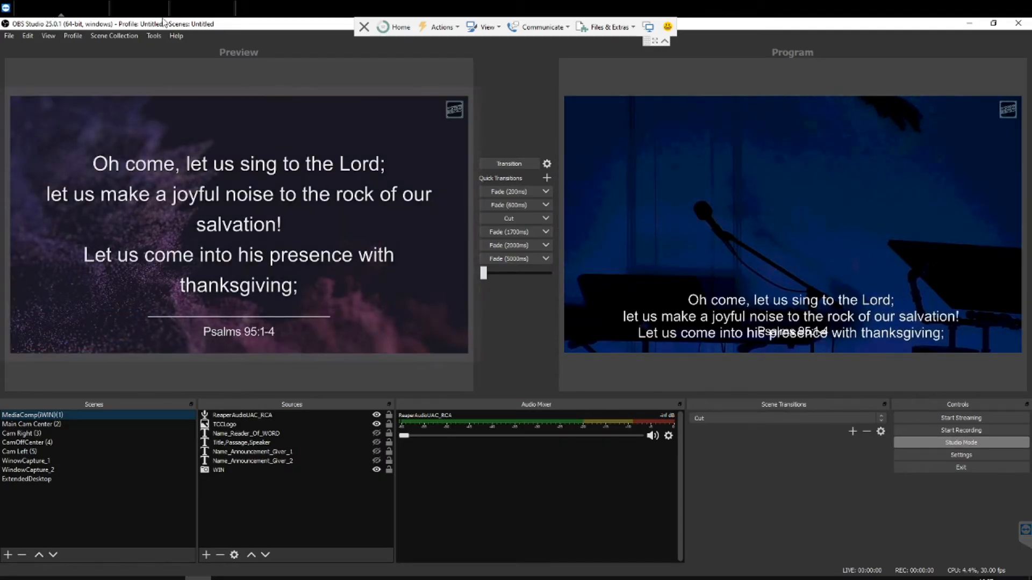
click(190, 11)
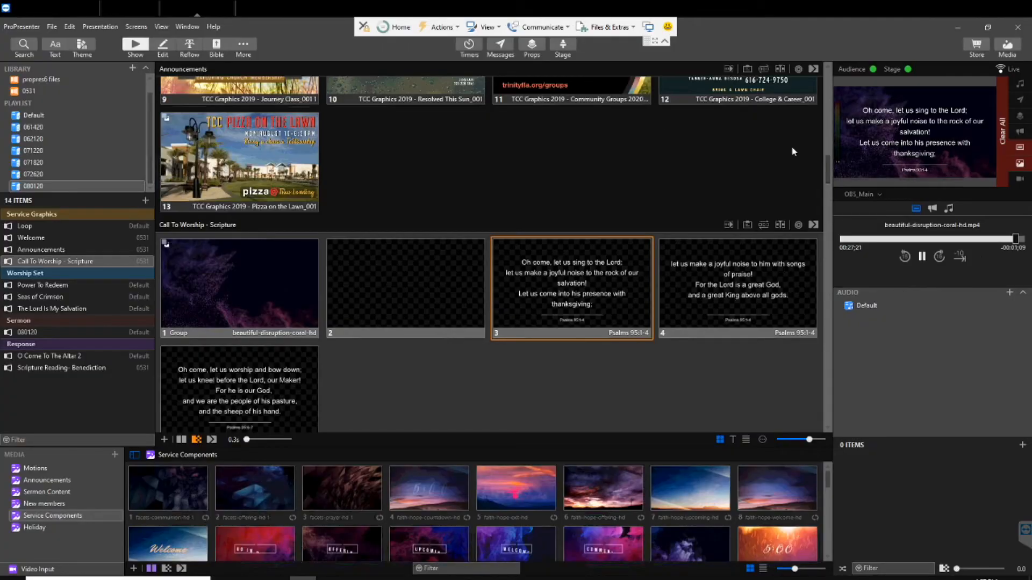
Preview the LowerThirdsOBS output of the scripture slide in ProPresenter and compare it with Program in OBS Studio
click(879, 196)
click(878, 245)
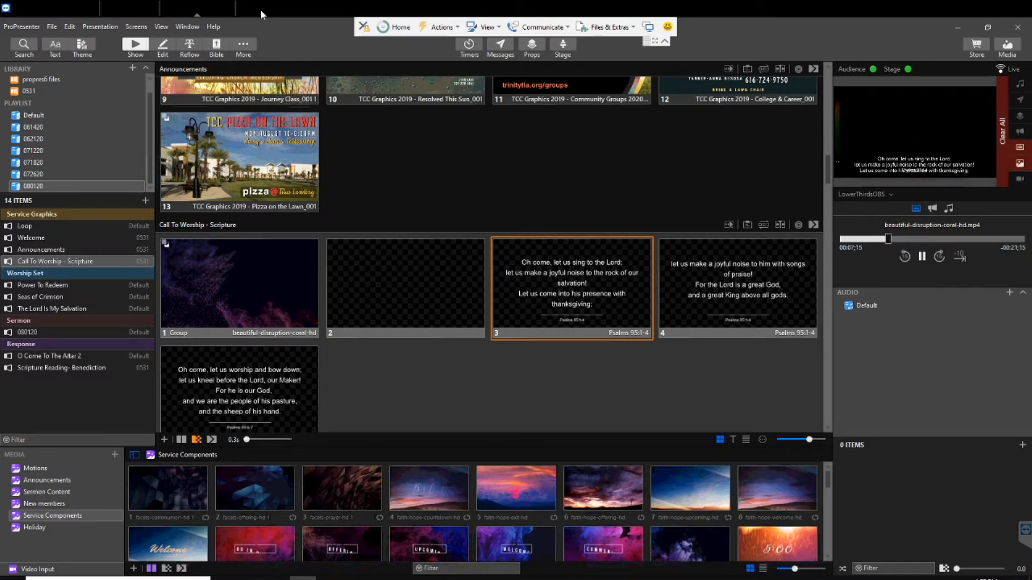
click(64, 9)
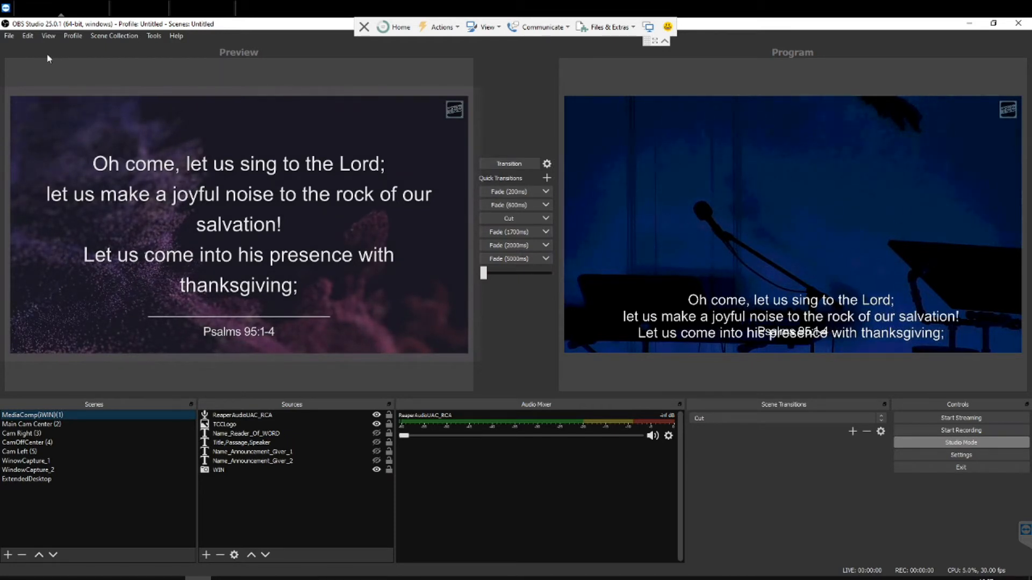
Switch to ProPresenter, put Power To Redeem slide 2, beautiful-disruption-extra-flower-stream-hd, on the outputs and set the output preview to OBS_Main
click(186, 12)
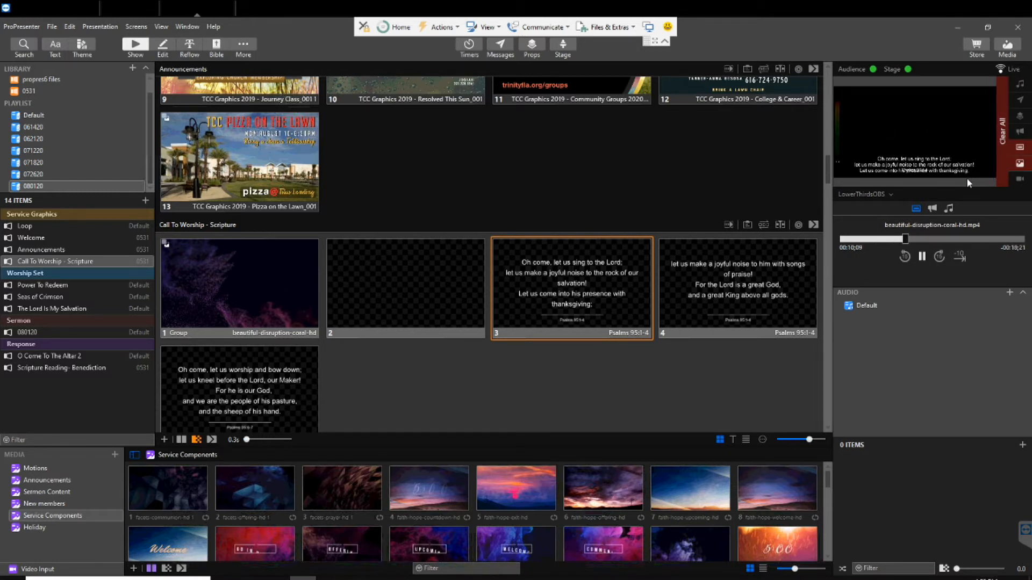
scroll(267, 311, down, 2)
scroll(269, 314, down, 3)
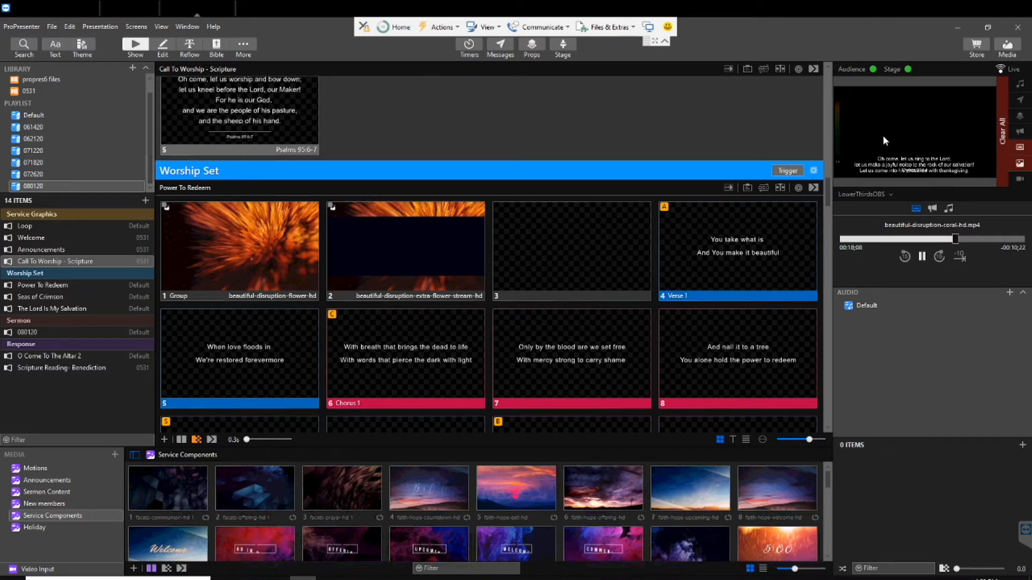
click(242, 254)
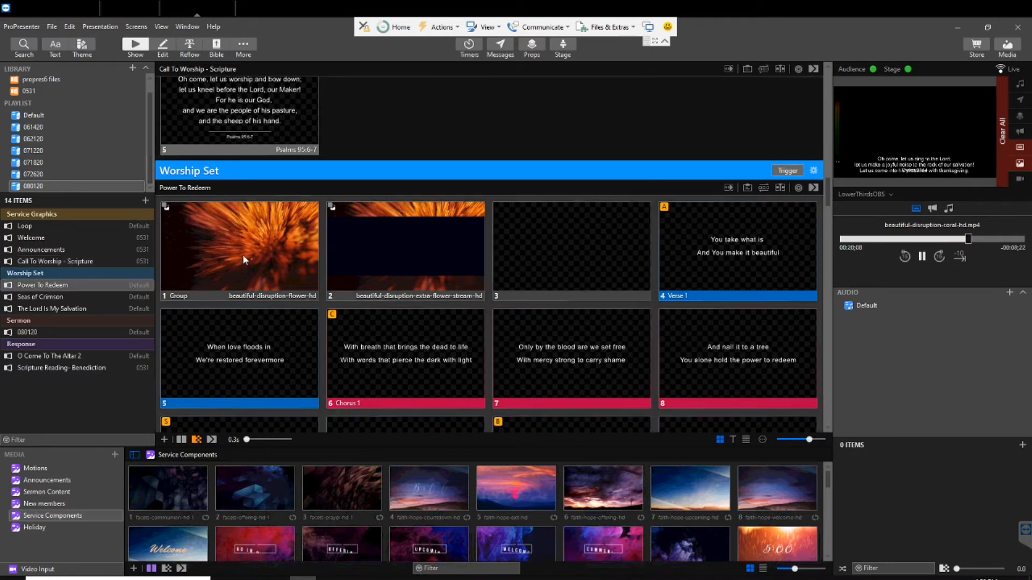
click(427, 257)
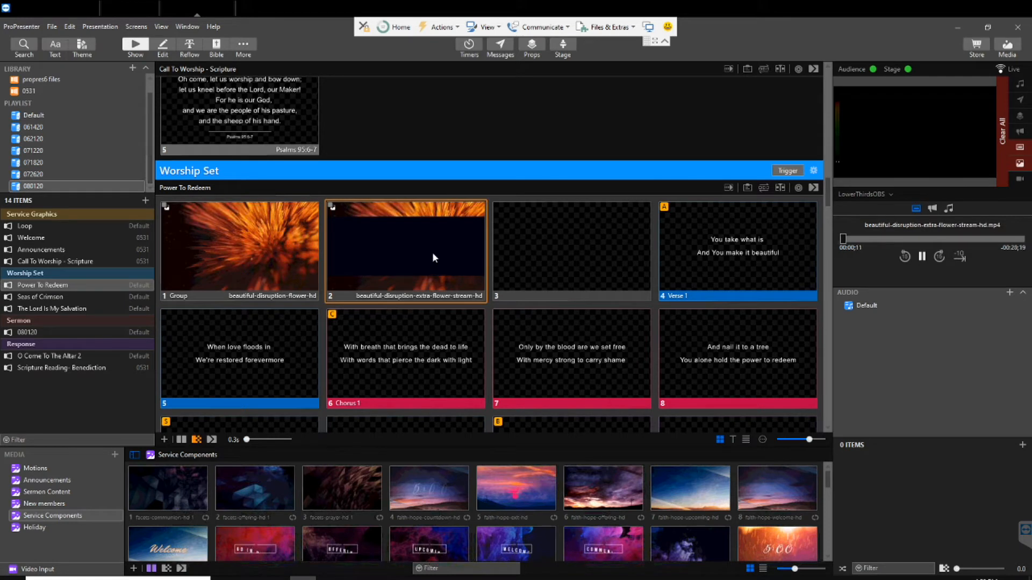
click(441, 253)
click(273, 246)
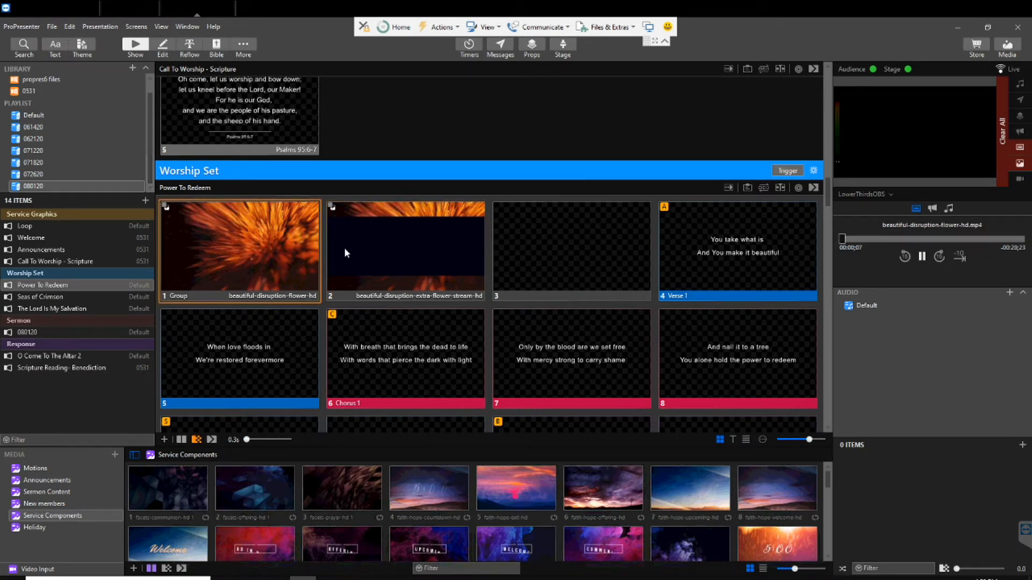
click(387, 248)
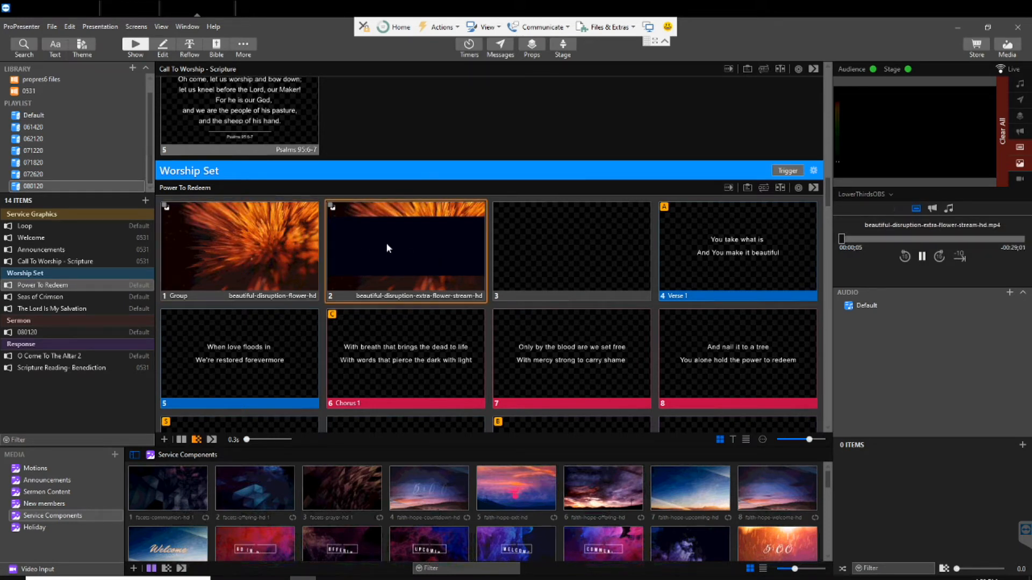
click(881, 195)
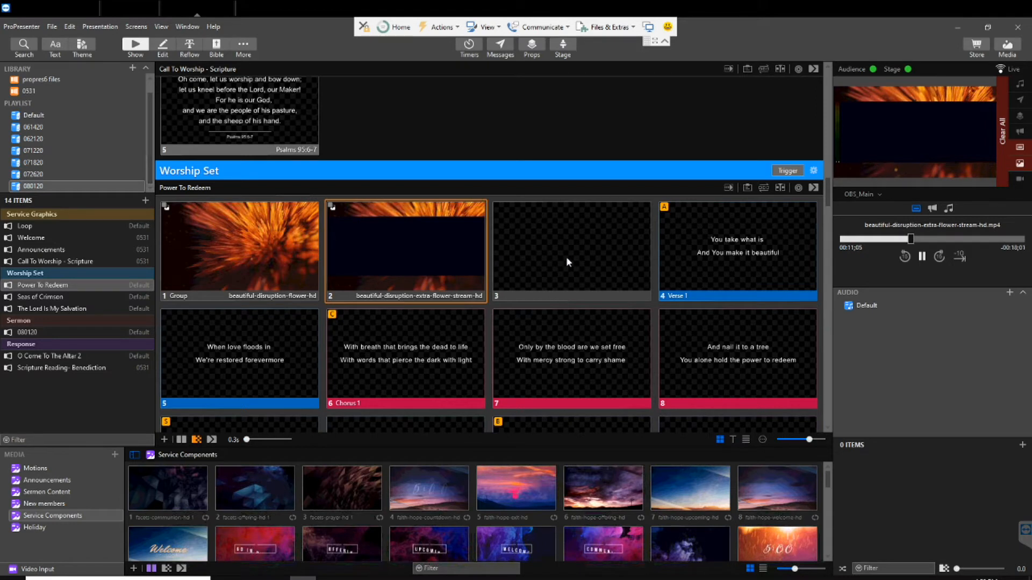
Show the Power To Redeem Verse 1 slide "You take what is" and set the output preview to LowerThirdsOBS
click(718, 250)
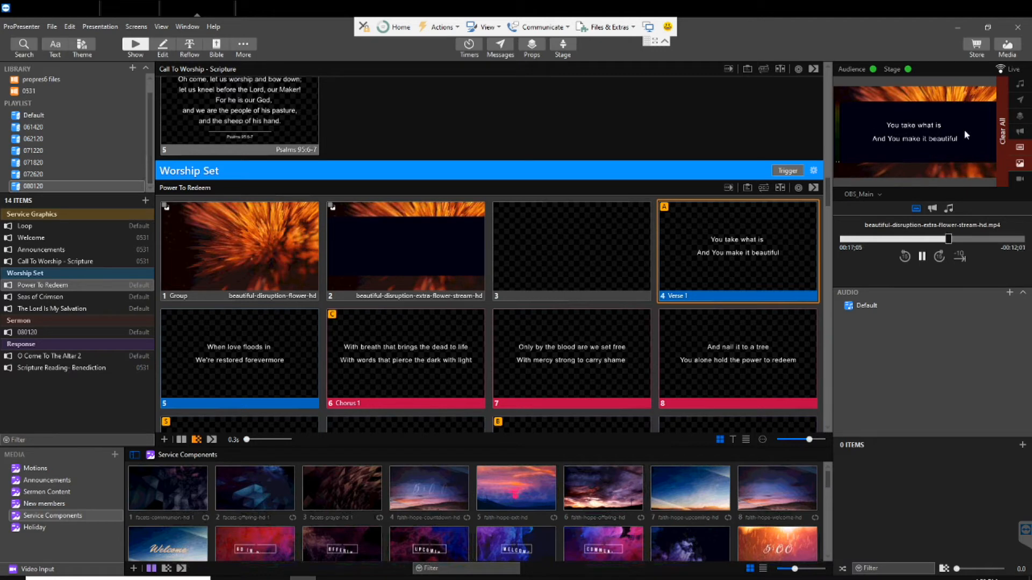
click(876, 195)
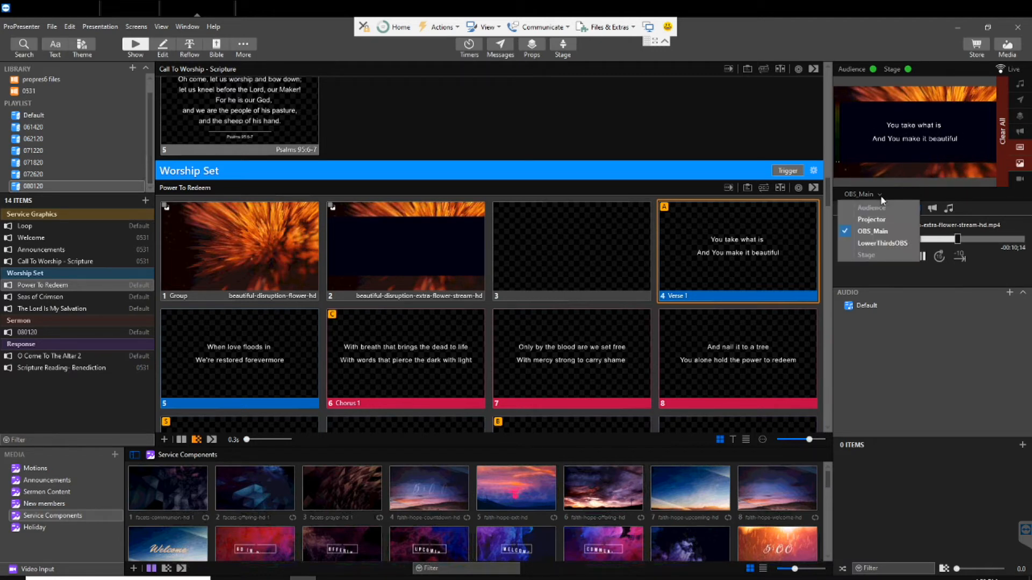
click(872, 243)
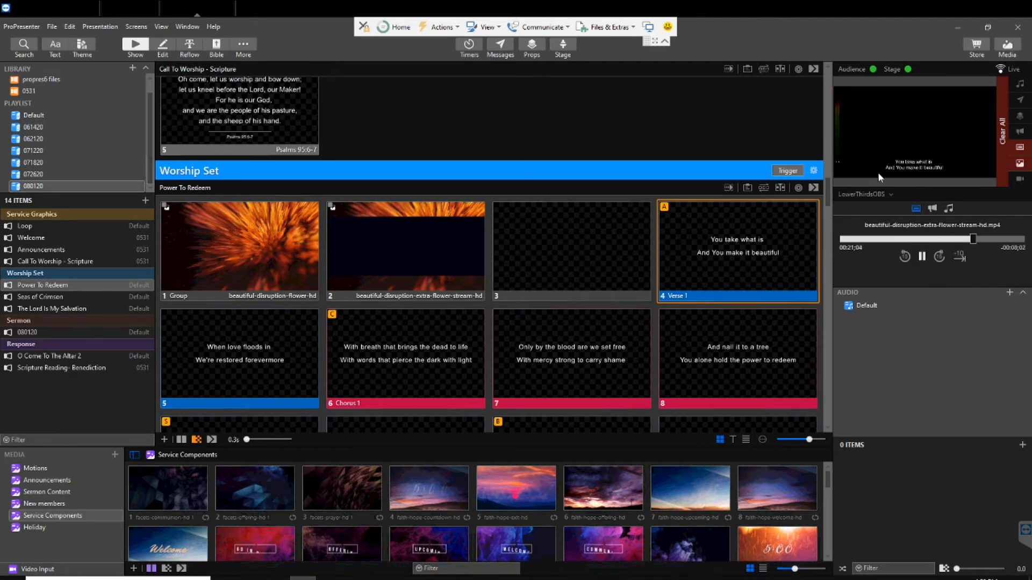
Compare the Verse 1 slide in OBS Studio's Preview and Program with ProPresenter's LowerThirdsOBS output
click(63, 8)
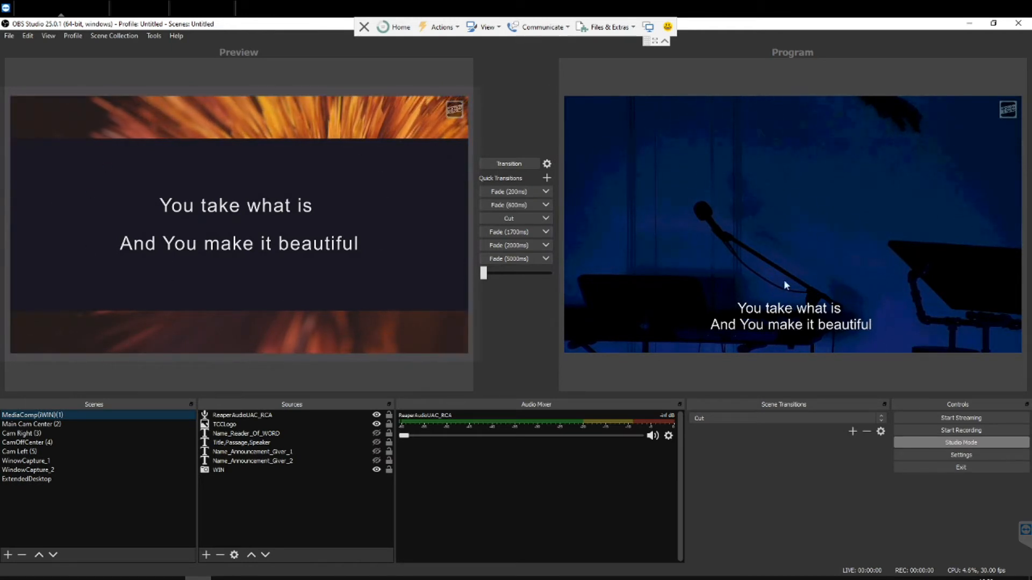
click(197, 7)
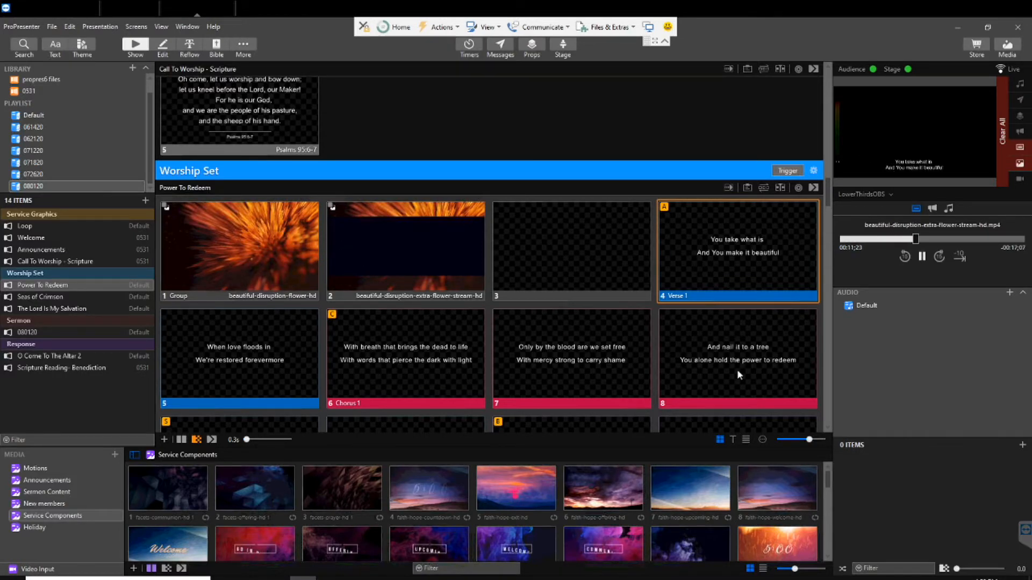
click(75, 10)
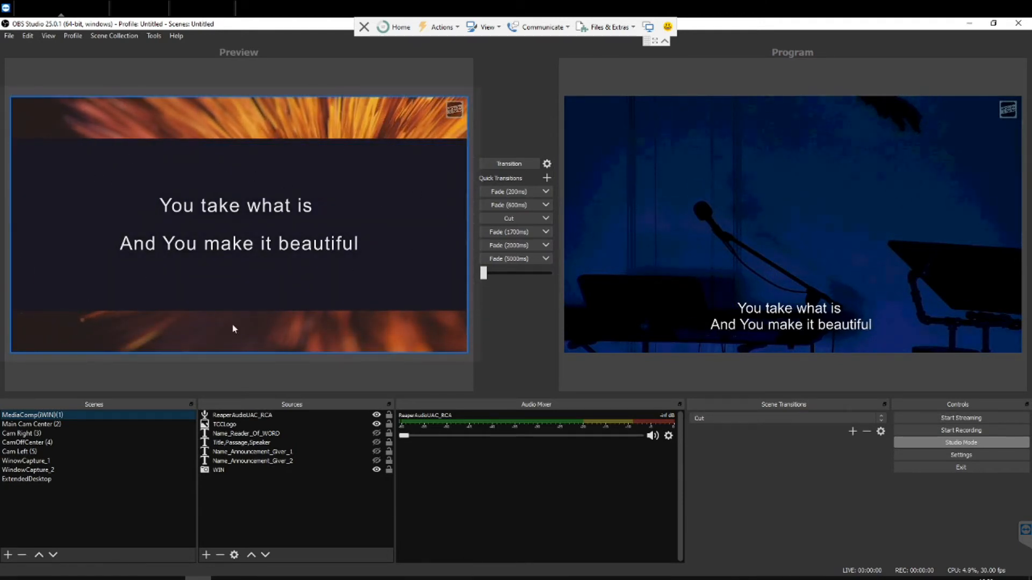
In ProPresenter, put the out-there-moon slide of No Longer Slaves on the outputs and set the output preview to Projector
click(197, 9)
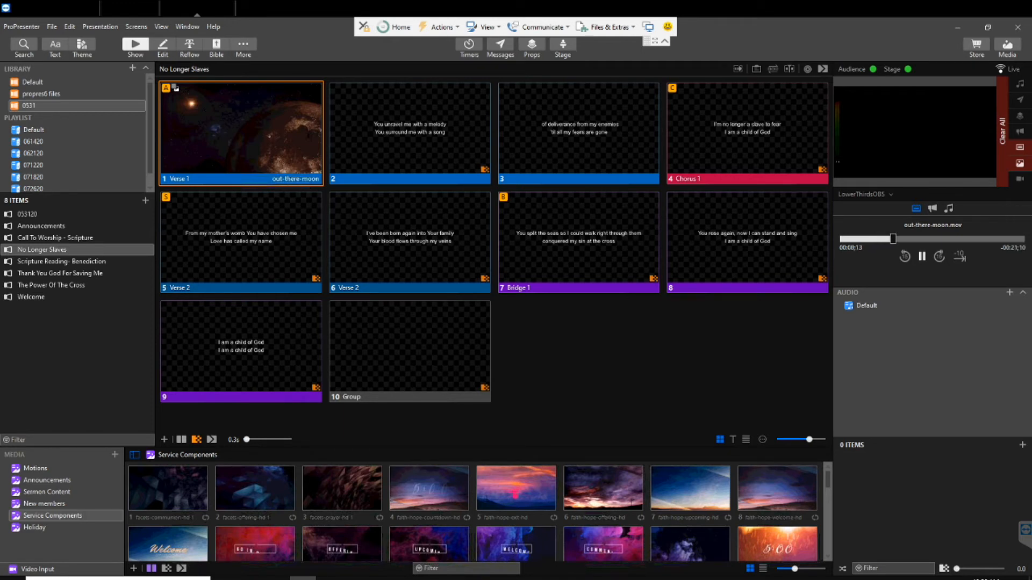
click(286, 151)
click(882, 194)
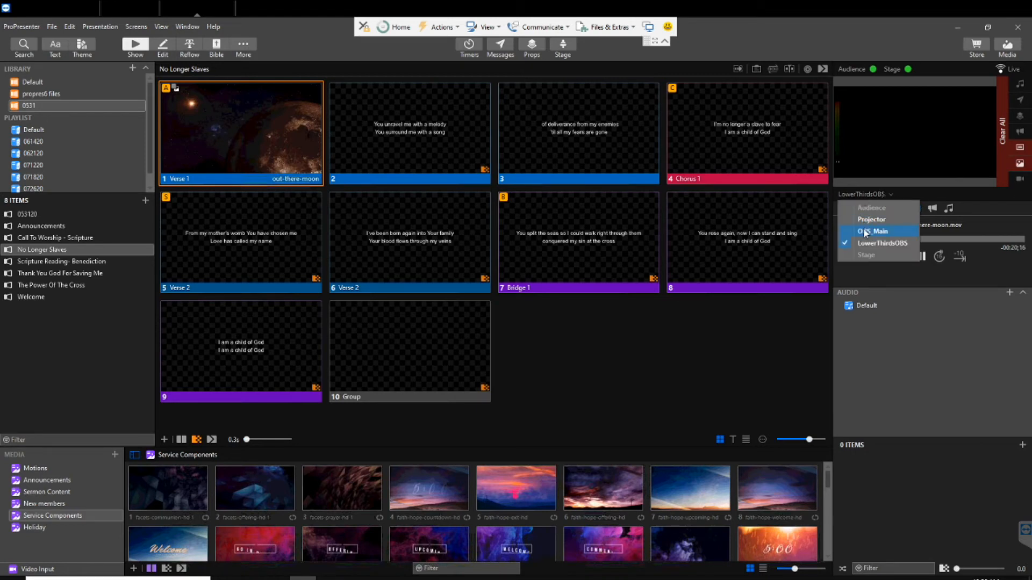
click(864, 231)
click(871, 197)
click(869, 224)
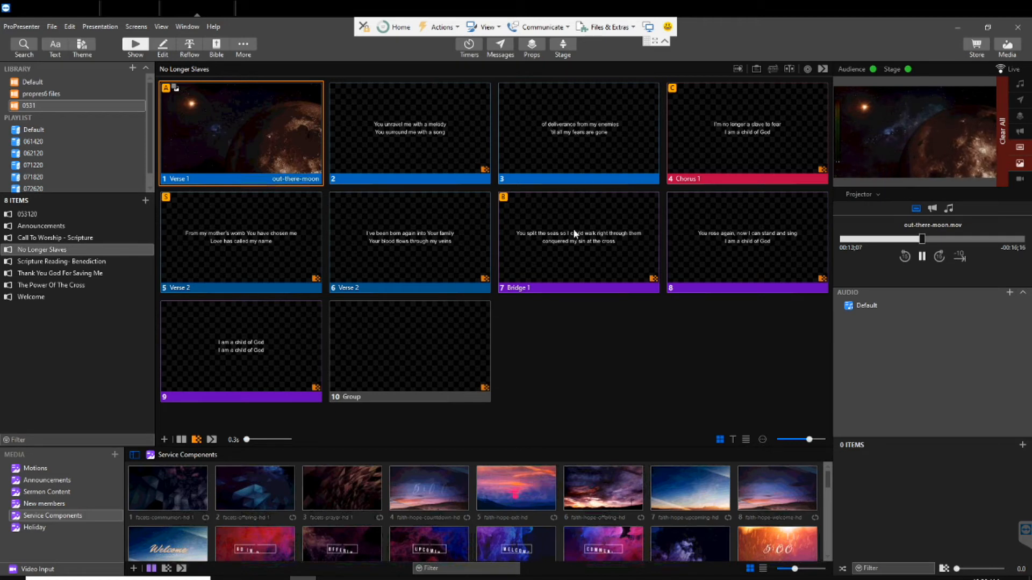
Show lyric slides 2 to 9 of No Longer Slaves in turn on the Projector output, then return to slide 2
click(427, 134)
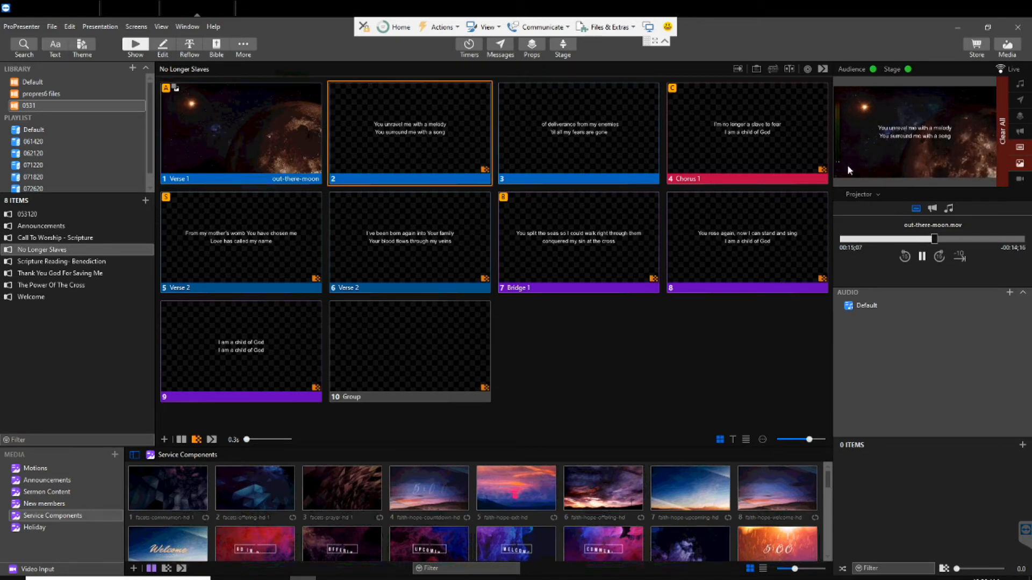
click(637, 129)
click(711, 128)
click(265, 233)
click(408, 235)
click(618, 236)
click(725, 238)
click(249, 345)
click(440, 131)
Set the output preview to LowerThirdsOBS and show slides 2, 3 and 4 of No Longer Slaves to compare their text placement
click(860, 194)
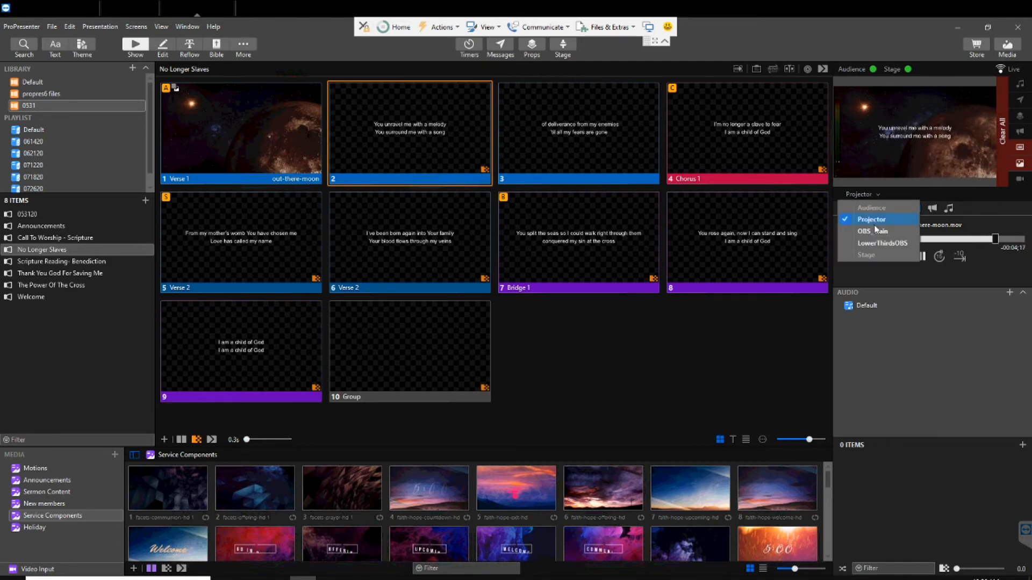
click(872, 243)
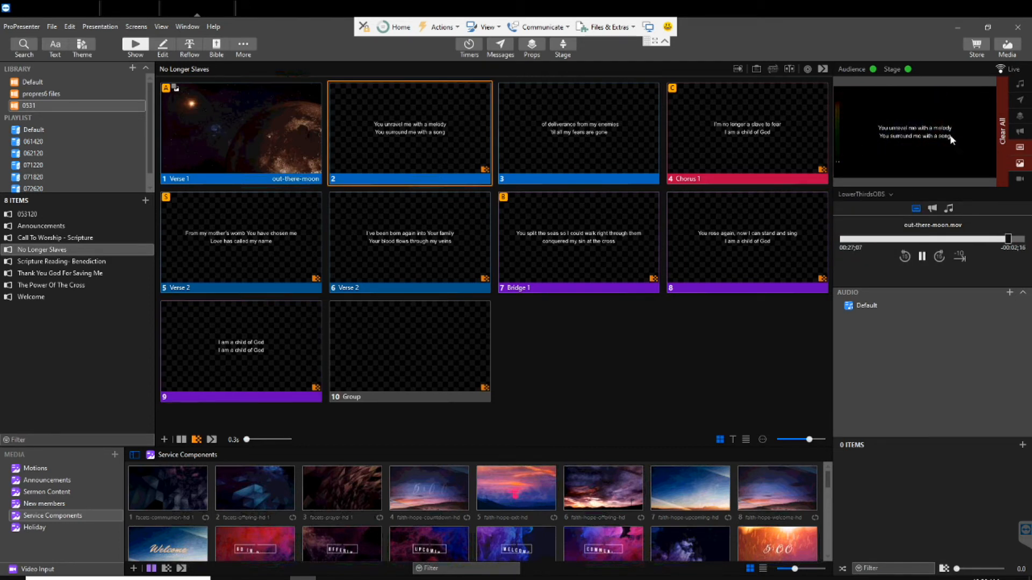
click(605, 135)
drag(700, 142, 739, 147)
click(774, 136)
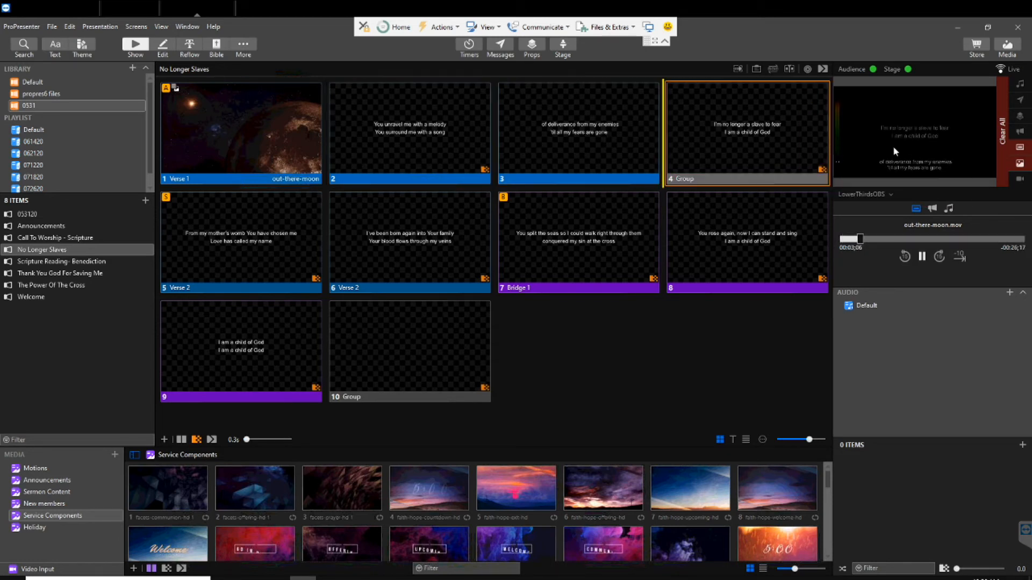
click(432, 124)
click(594, 115)
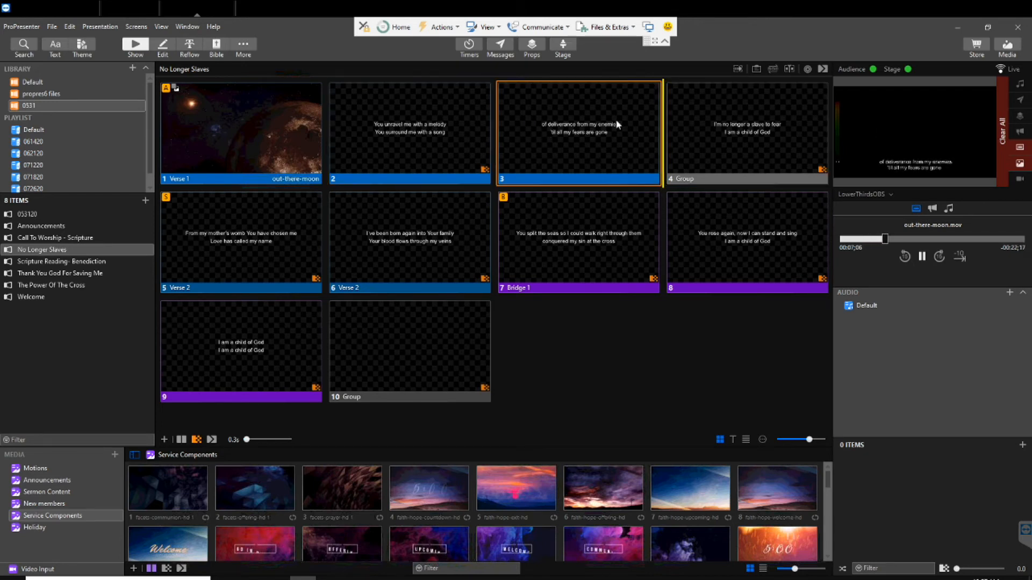
click(702, 126)
Open slide 2 of No Longer Slaves in the editor, compare its two text elements and delete the second one
click(388, 134)
click(163, 49)
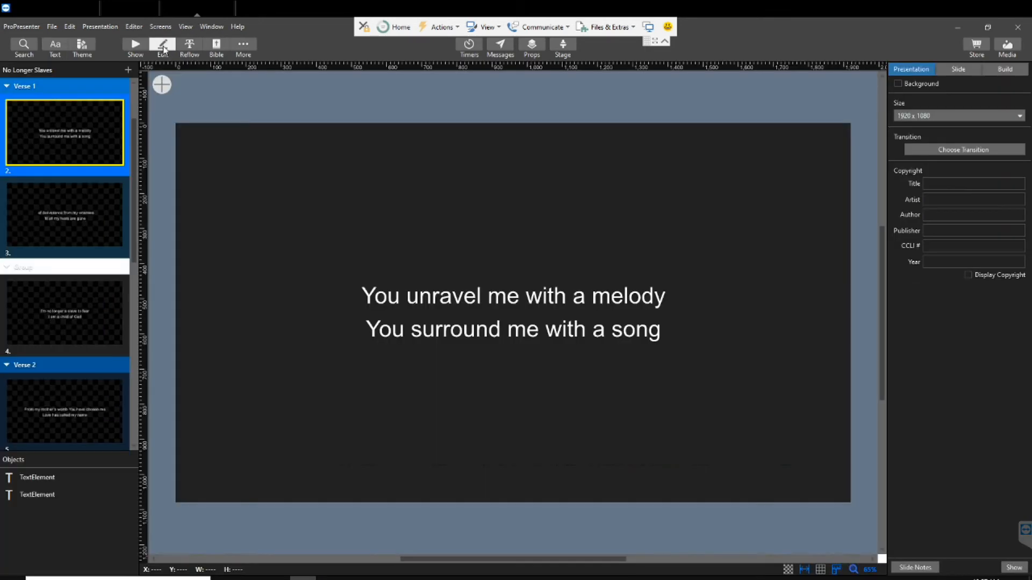
scroll(66, 159, up, 2)
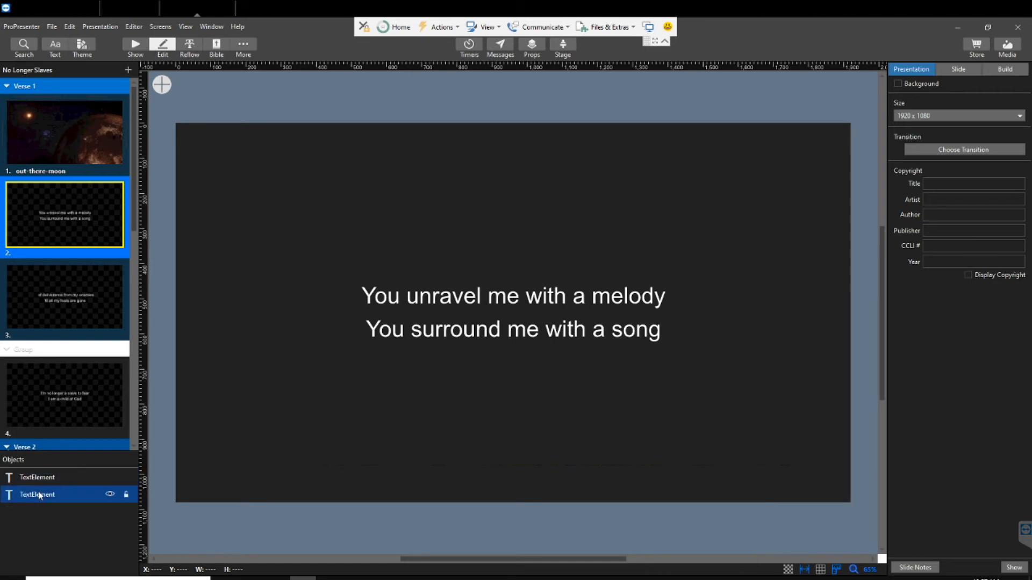
click(23, 495)
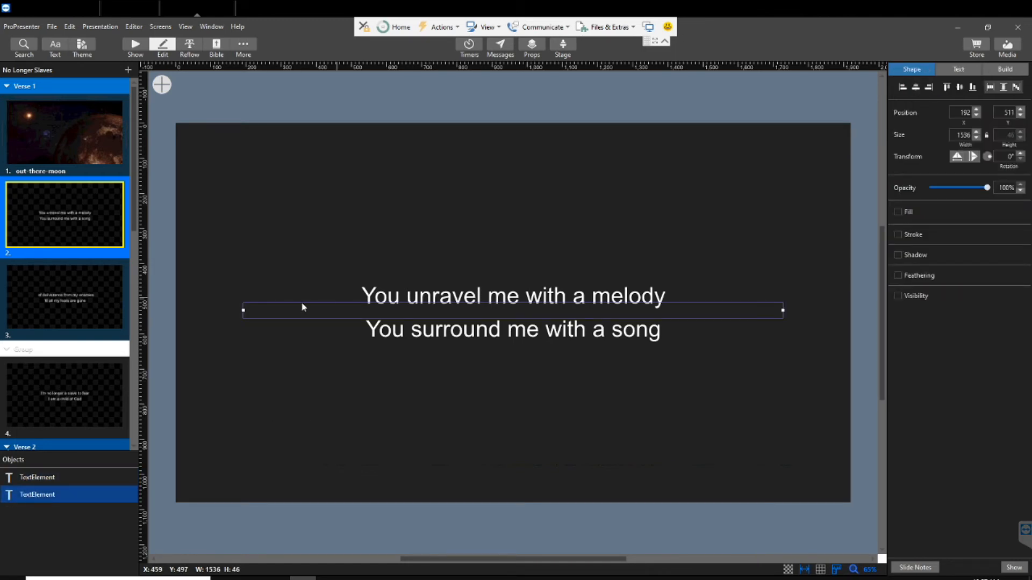
click(42, 477)
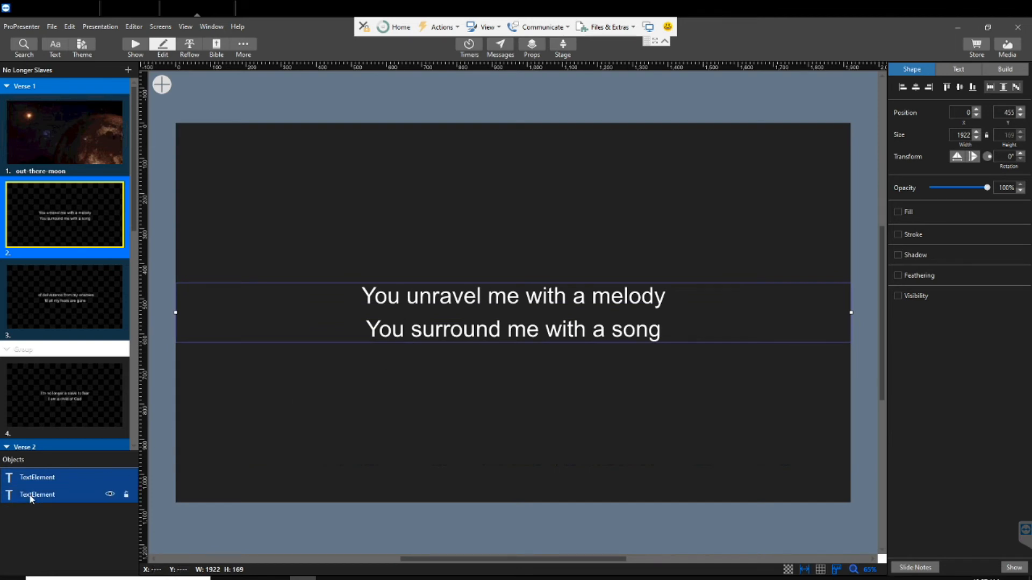
click(57, 493)
key(Delete)
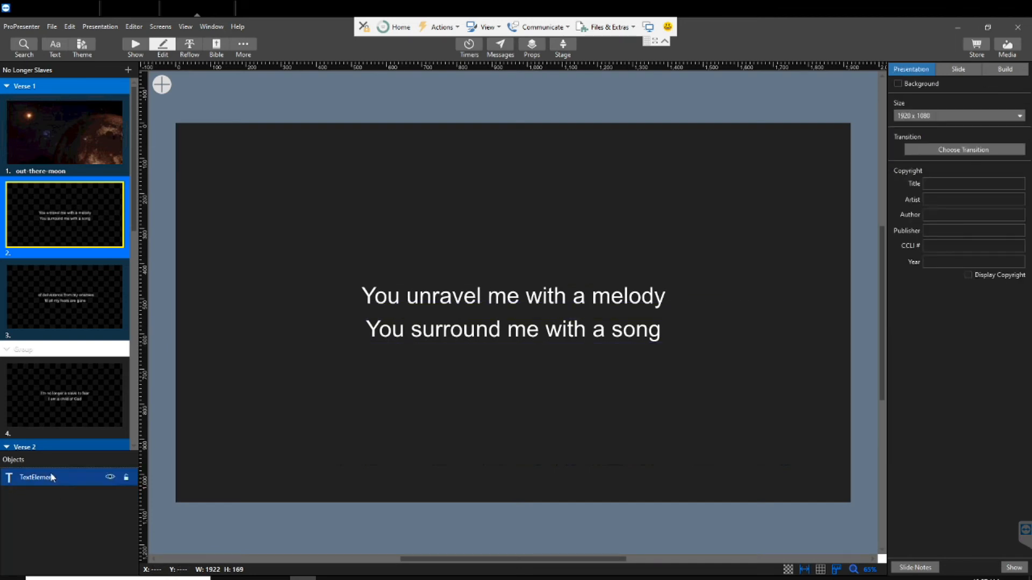
Check the objects on slide 3 and delete the second text element from slide 4, "I'm no longer a slave to fear"
click(49, 296)
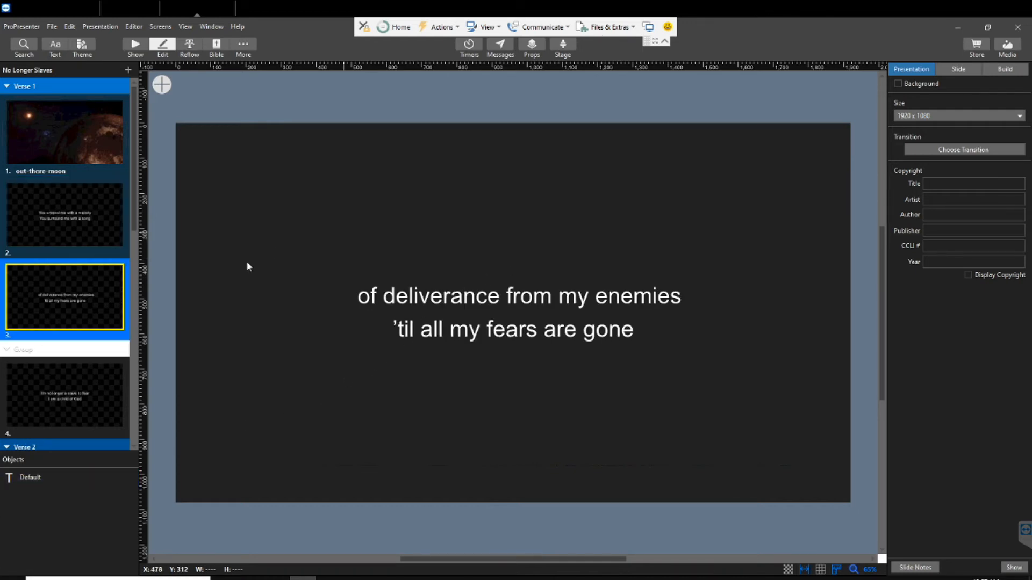
click(40, 398)
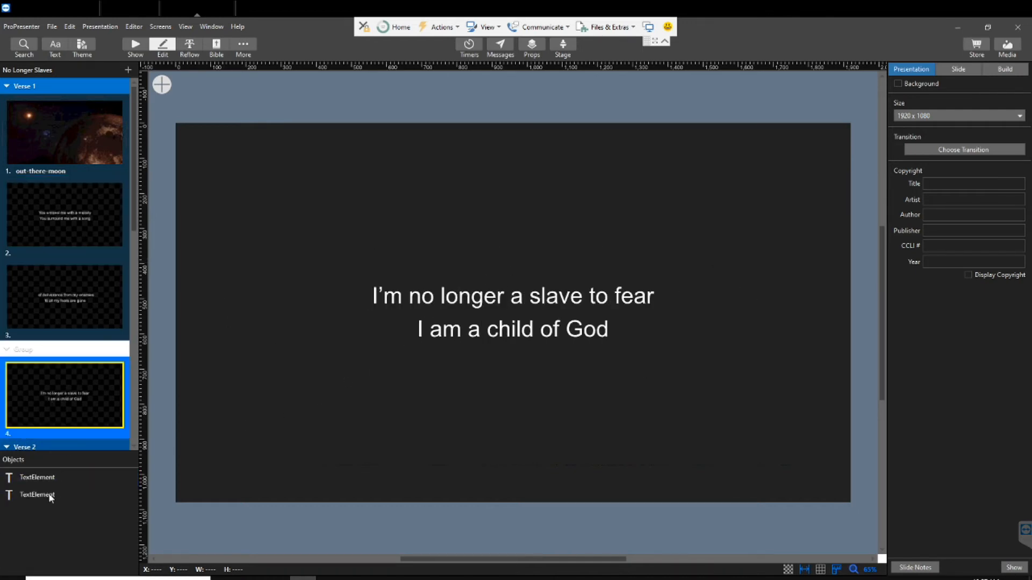
click(46, 494)
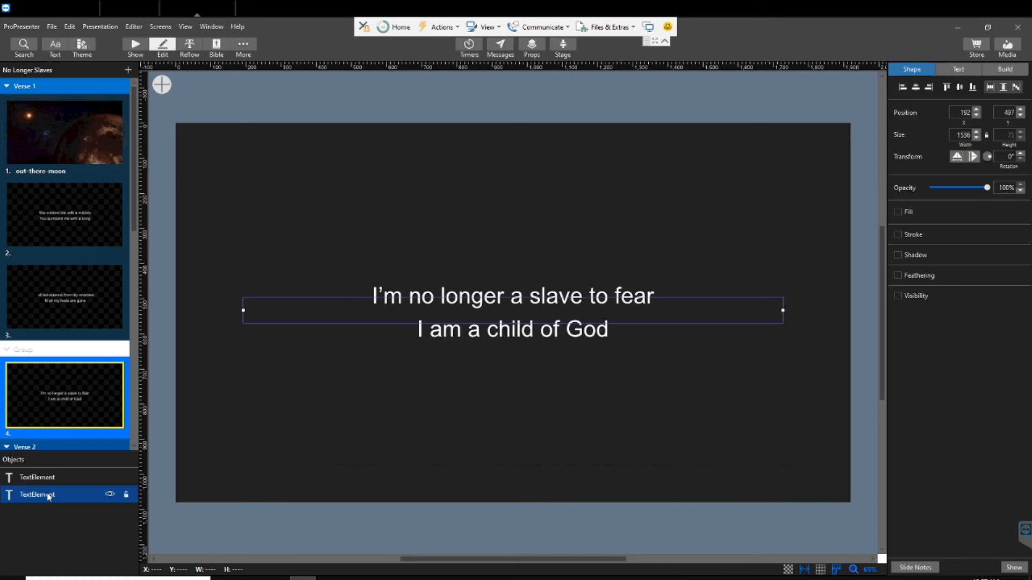
key(Delete)
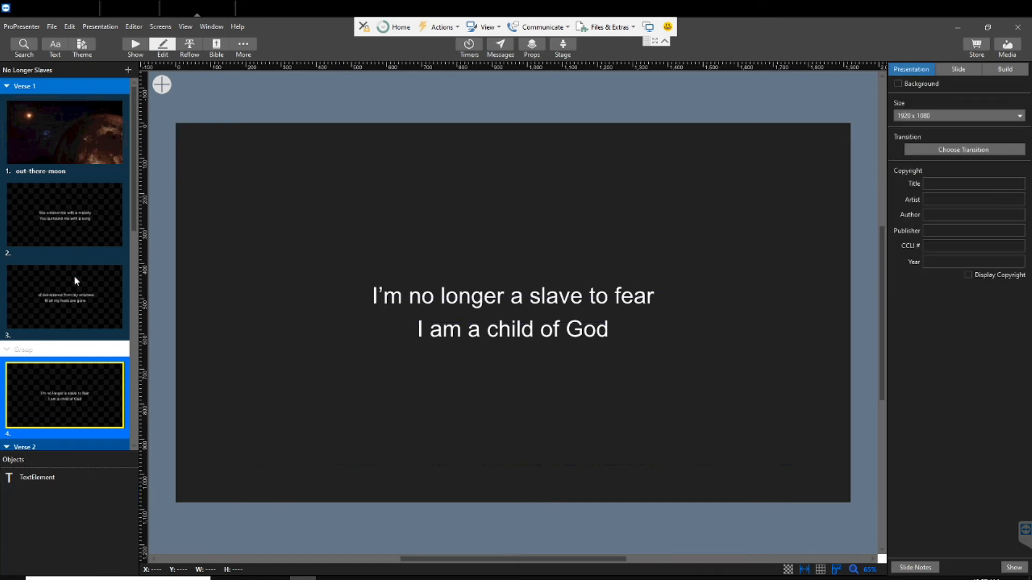
Examine the text objects on slides 5, 2, 3 and 4 in the editor and return to the Show view
scroll(74, 279, down, 3)
click(64, 386)
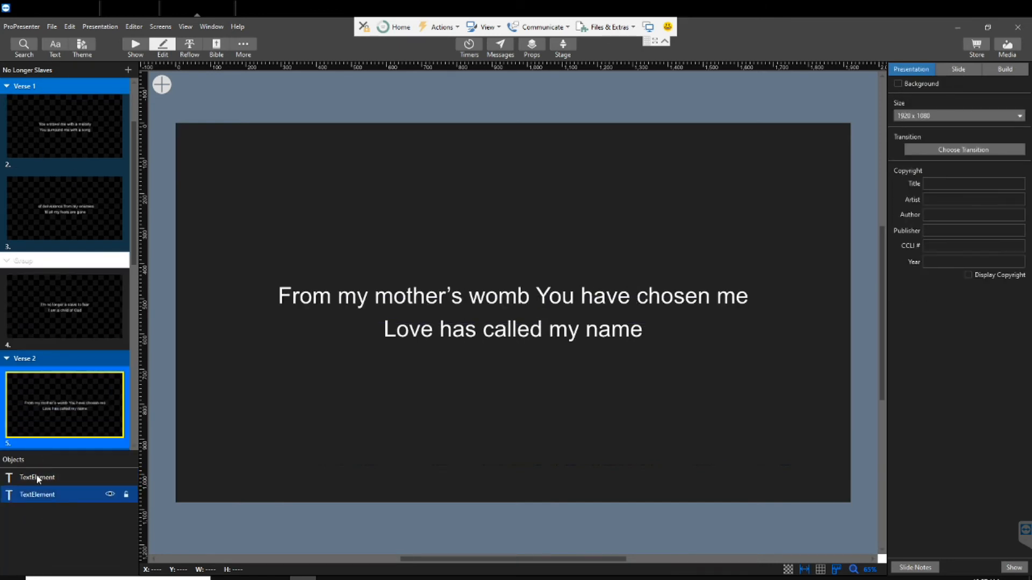
scroll(27, 435, down, 1)
scroll(36, 221, up, 3)
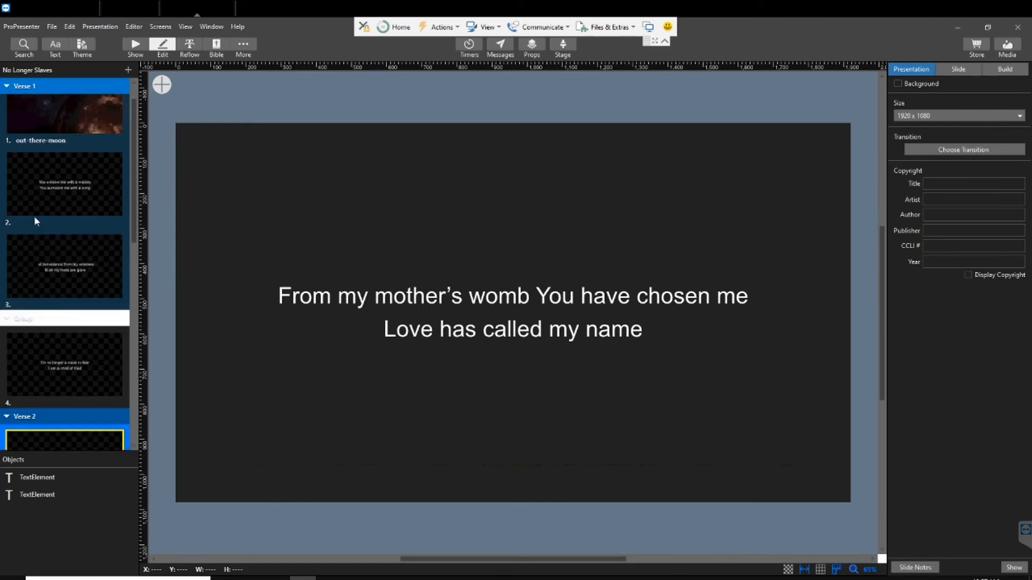
click(38, 185)
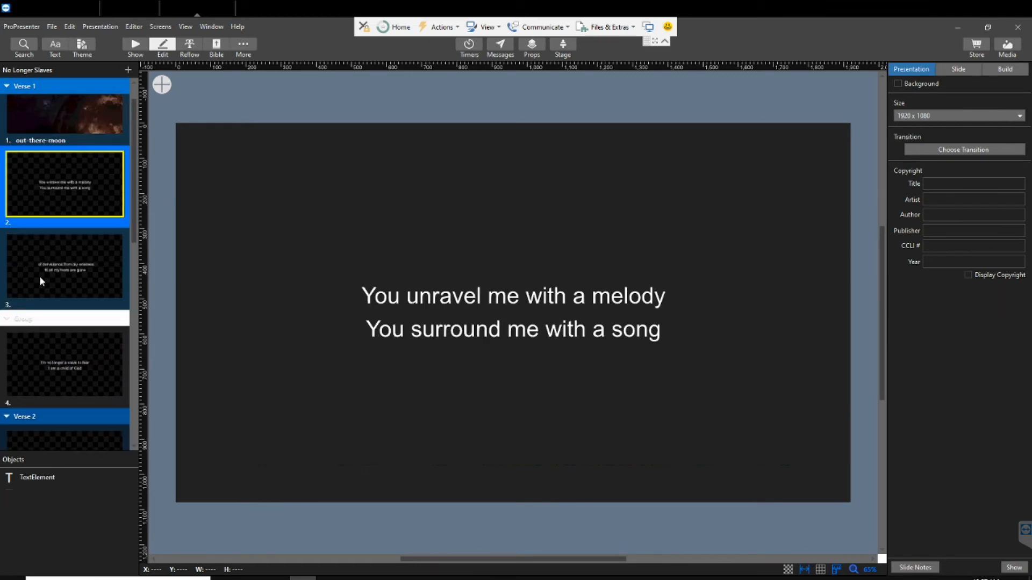
click(40, 306)
click(34, 380)
scroll(44, 340, down, 2)
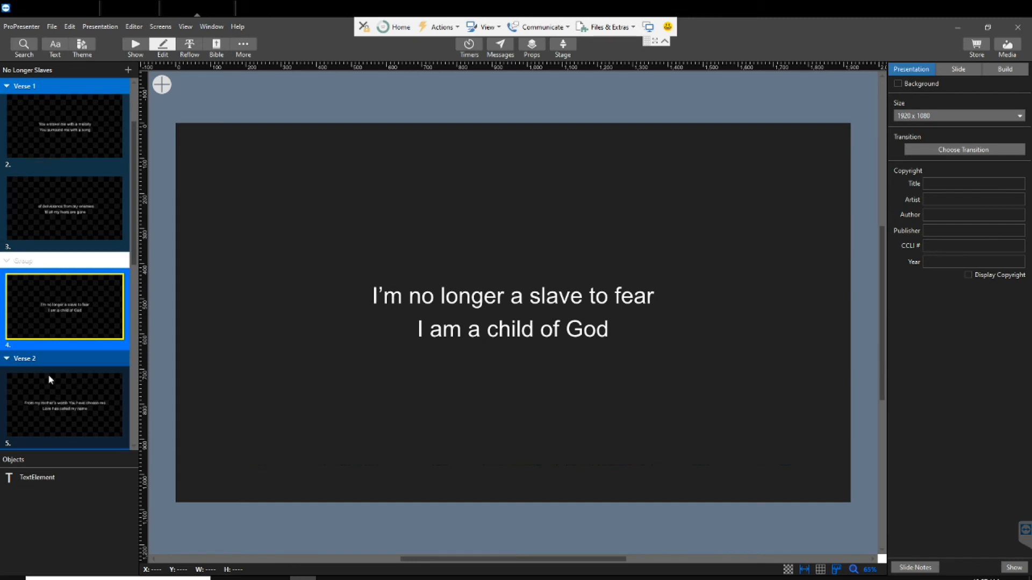
click(125, 45)
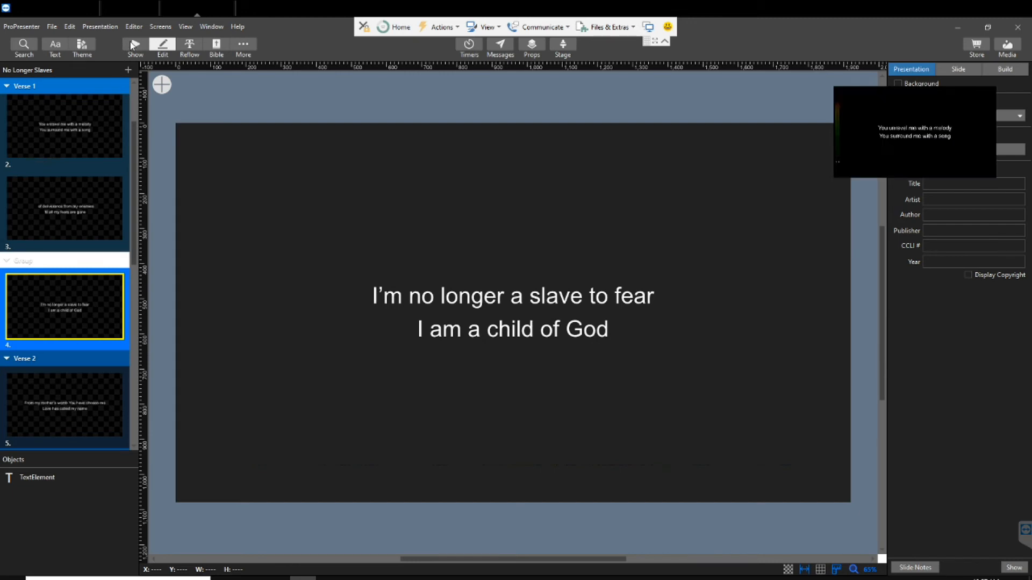
Show slides 2, 3, 4 and 5 of No Longer Slaves, and slide 2 again, to check their lower-third text placement
click(388, 142)
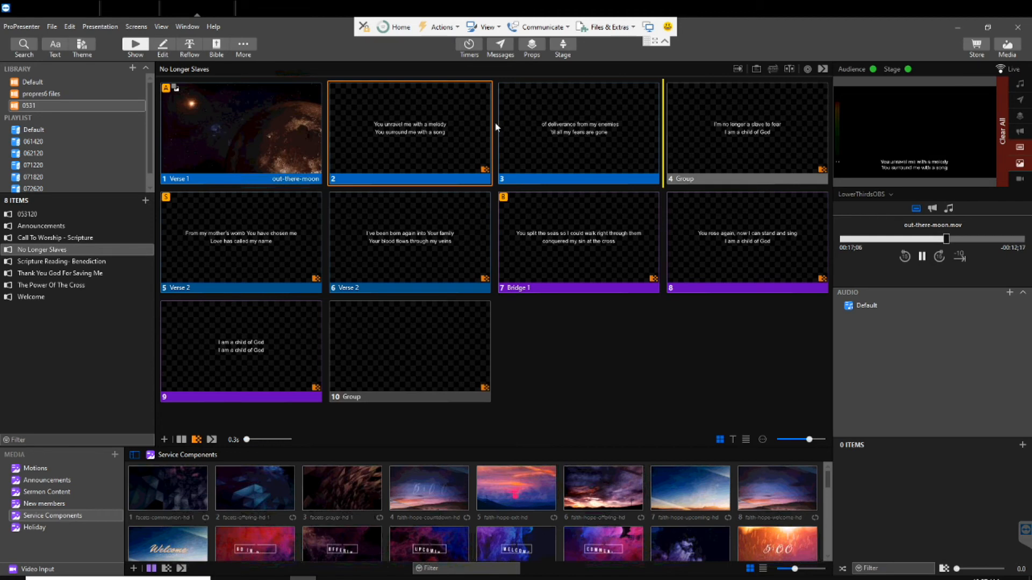
click(520, 128)
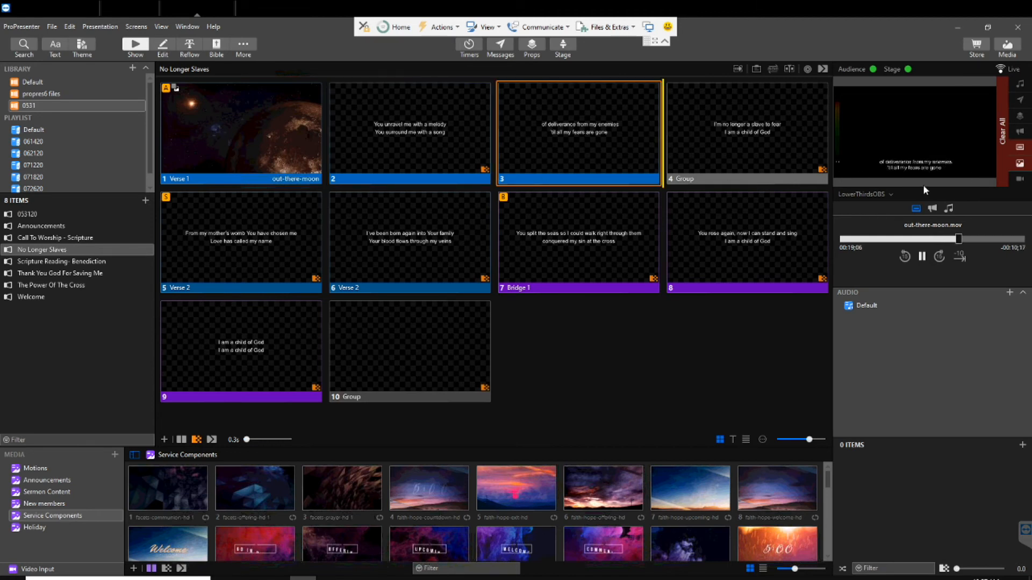
click(746, 136)
click(246, 250)
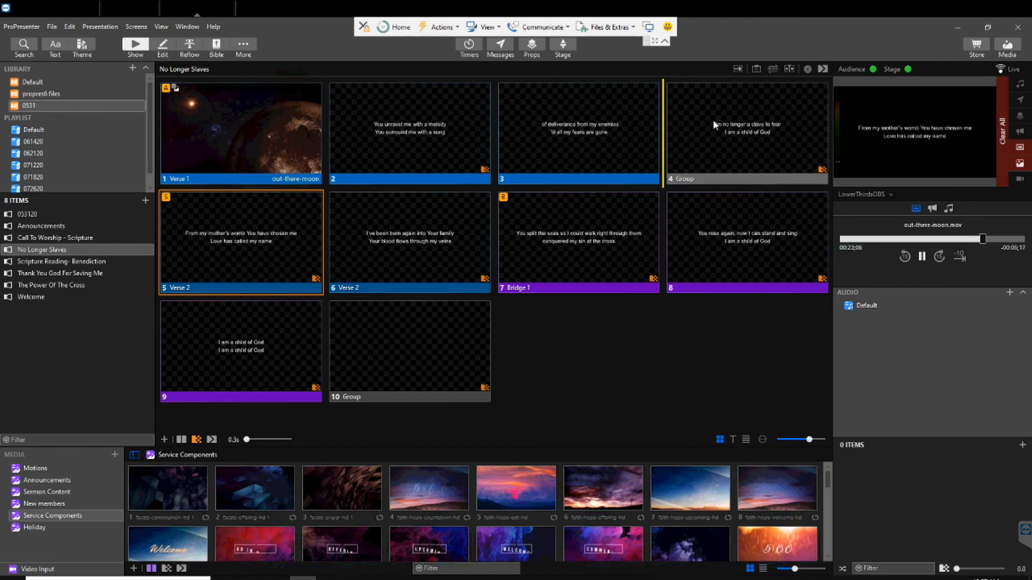
click(410, 131)
Set the output preview to OBS_Main and show slides 3, 4 and 2 to check their text over the background
click(875, 195)
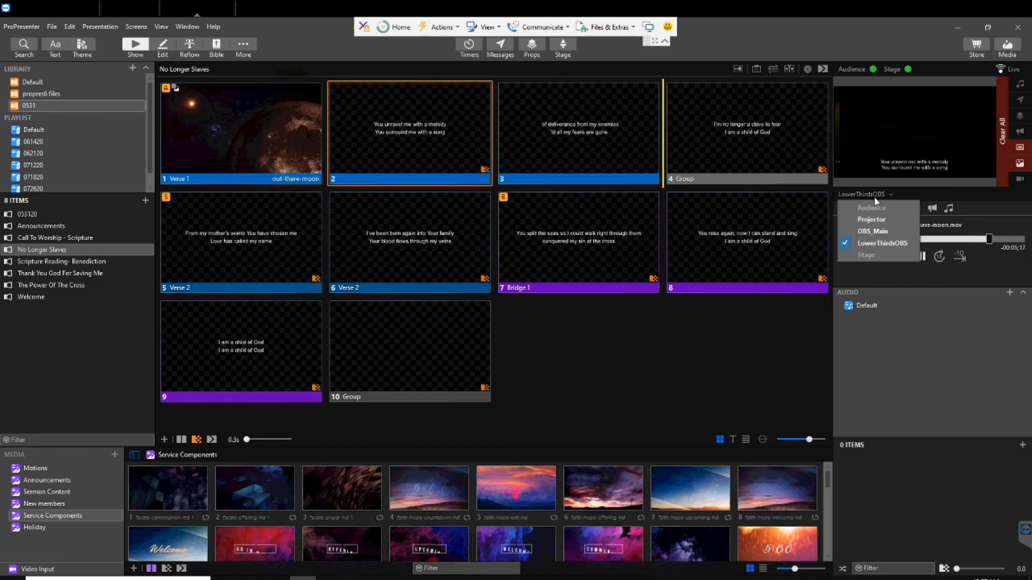
click(869, 230)
click(540, 127)
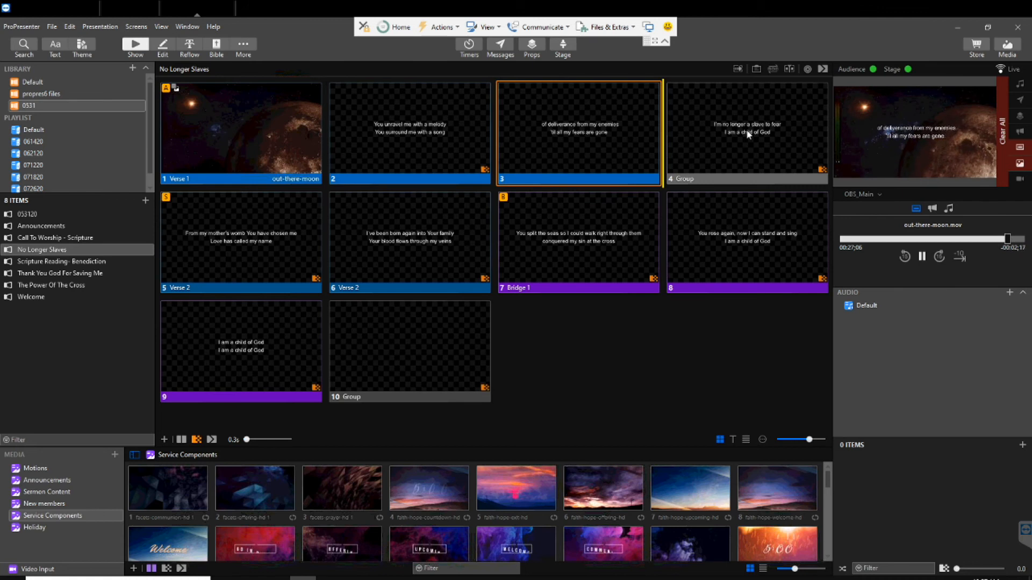
click(734, 130)
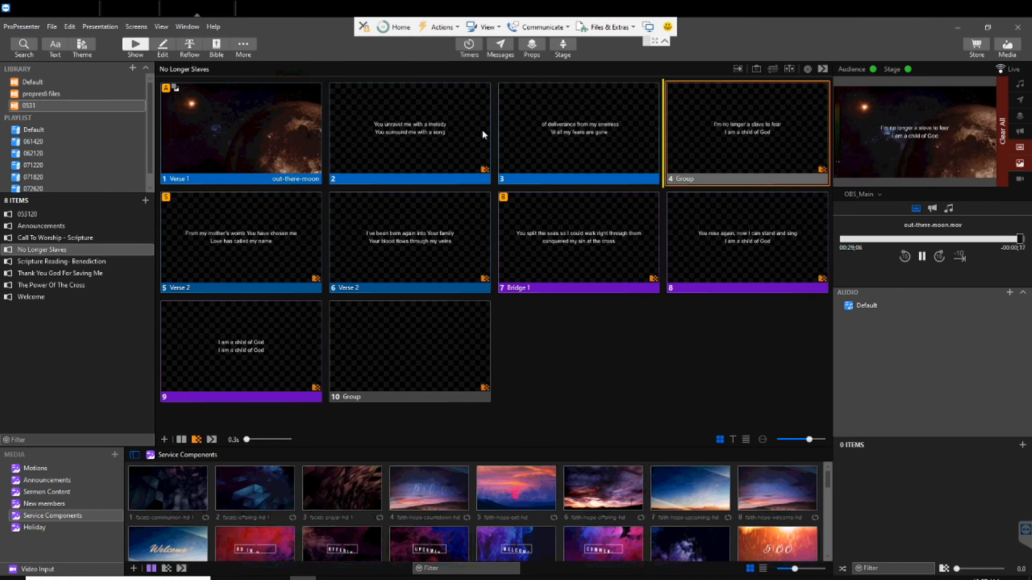
click(443, 125)
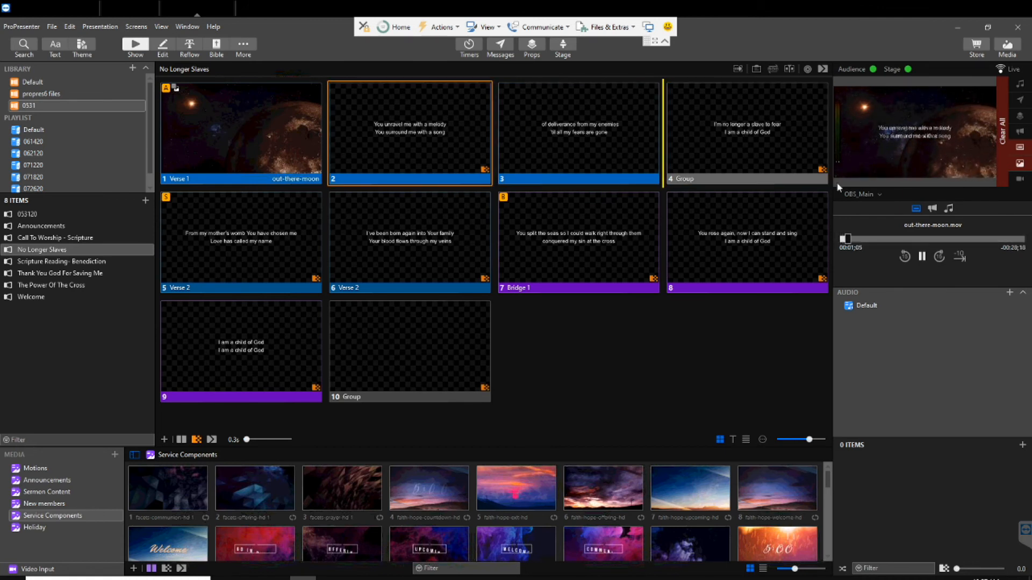
Set the output preview to LowerThirdsOBS, compare slide 2 in OBS Studio's Preview and Program, and return to ProPresenter
click(859, 194)
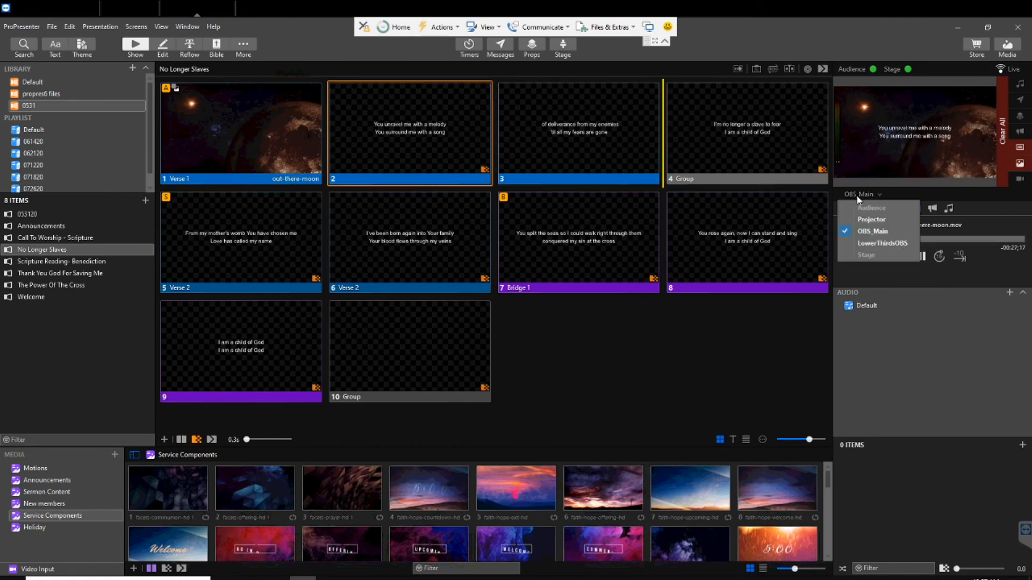
click(870, 245)
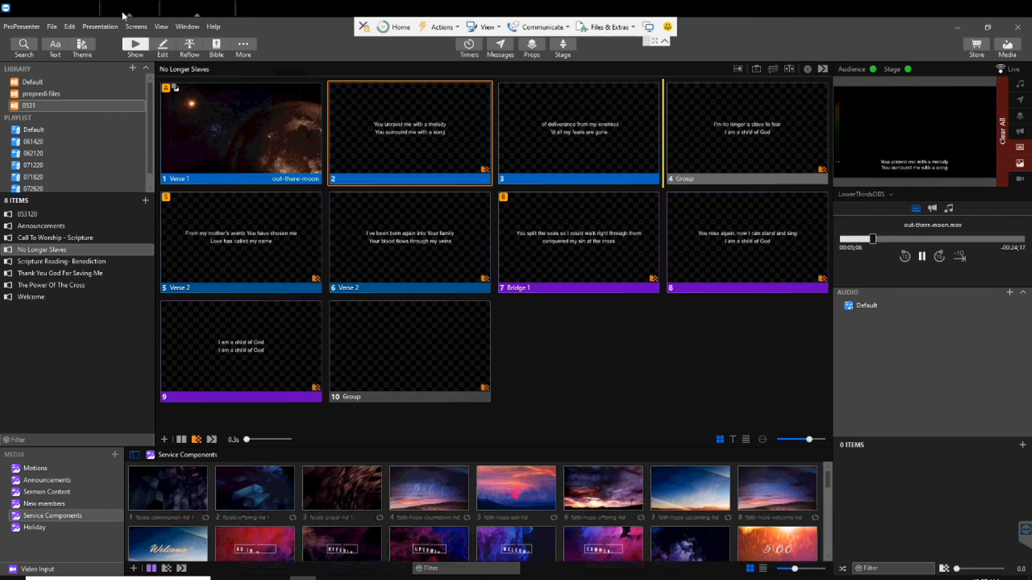
click(56, 7)
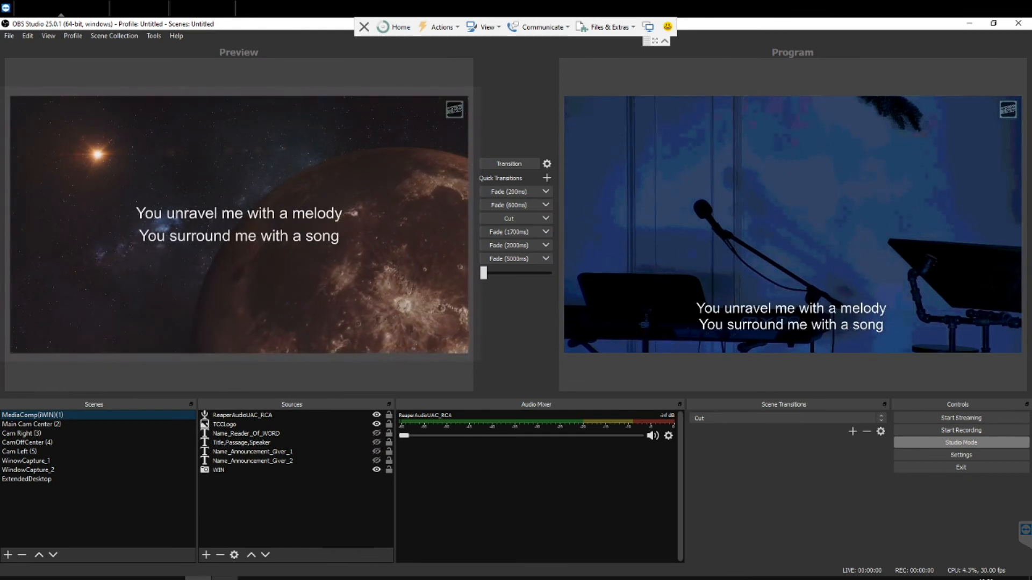
click(194, 12)
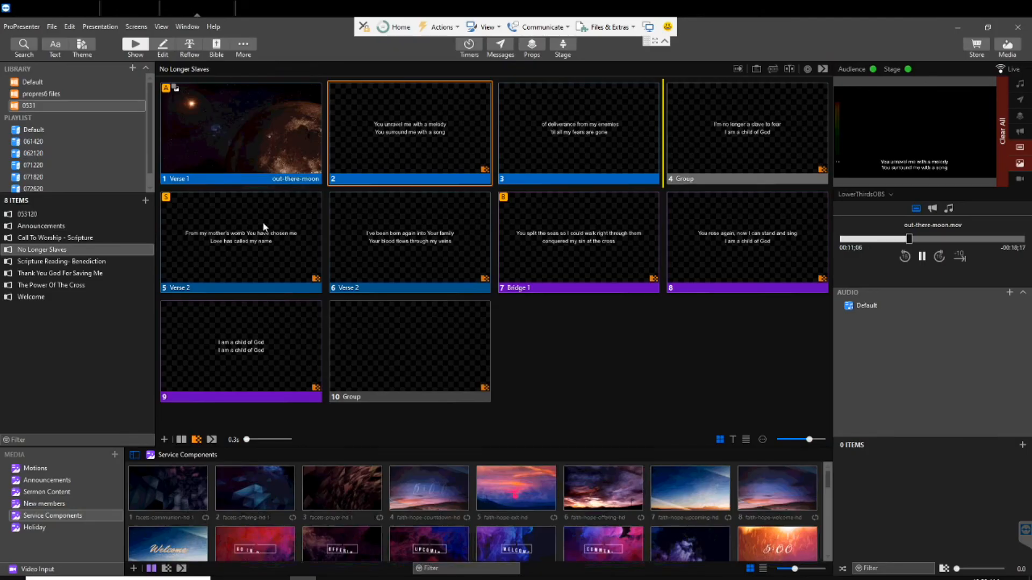
Show slide 5, "From my mother's womb", compare its text placement in OBS Studio, and return to ProPresenter
click(255, 244)
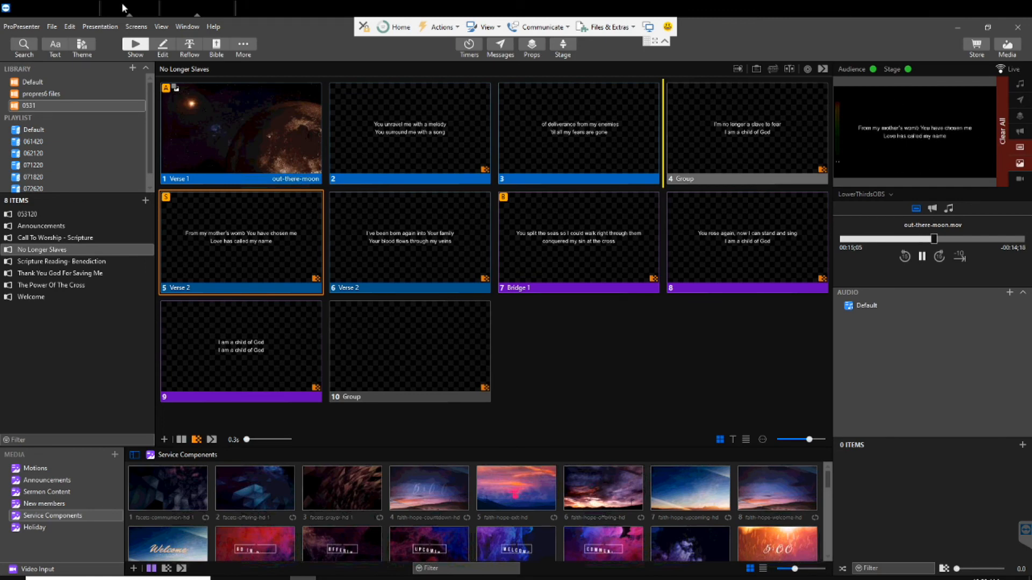
click(54, 9)
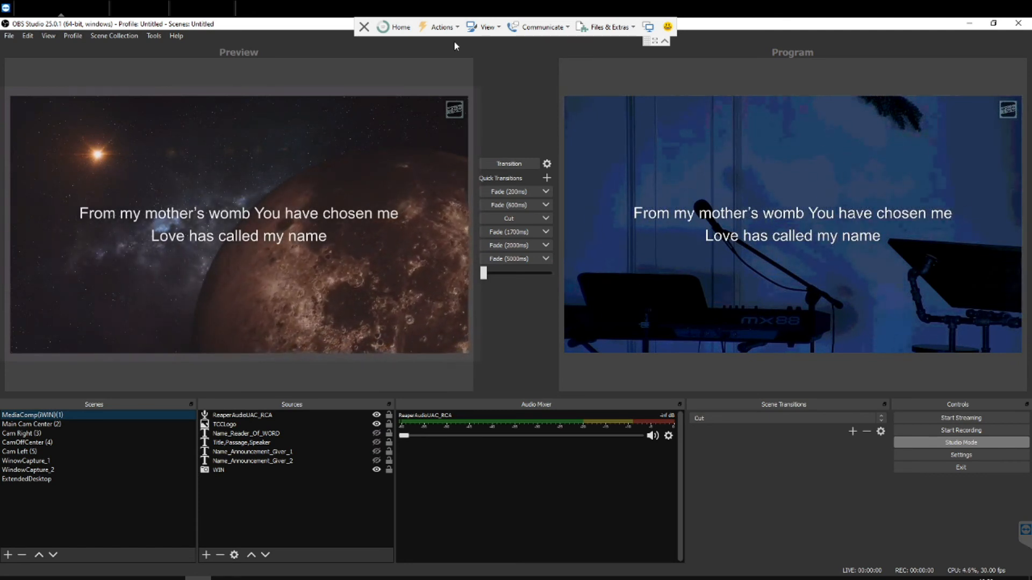
click(200, 8)
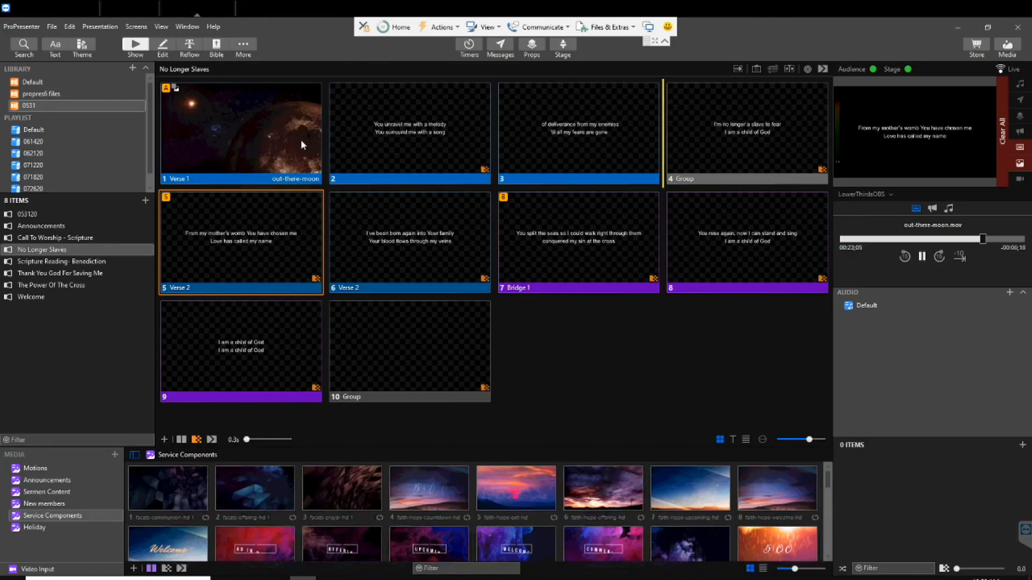
Open slide 5 in the editor and delete the second text element from slides 5 and 6
click(163, 46)
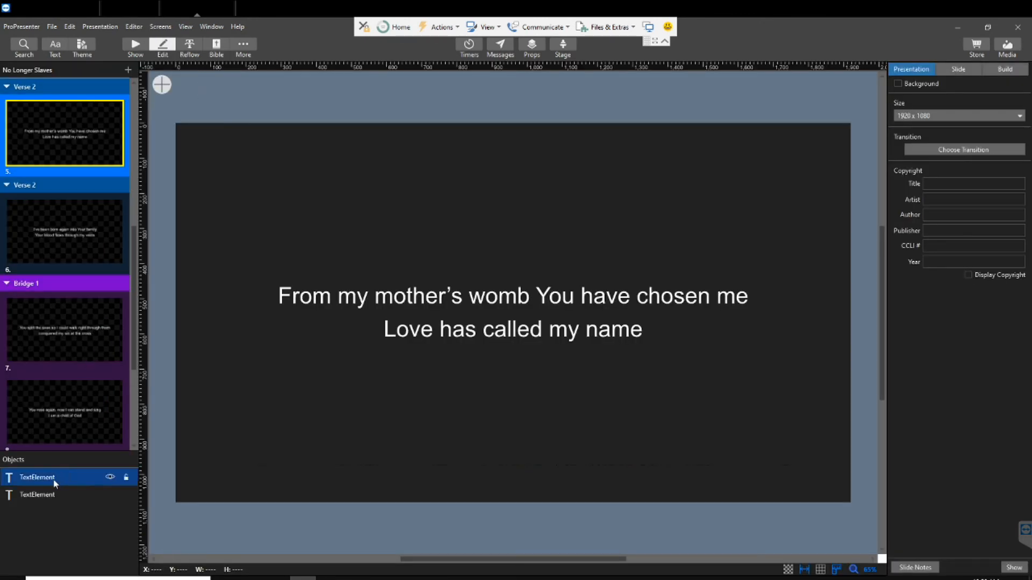
click(42, 496)
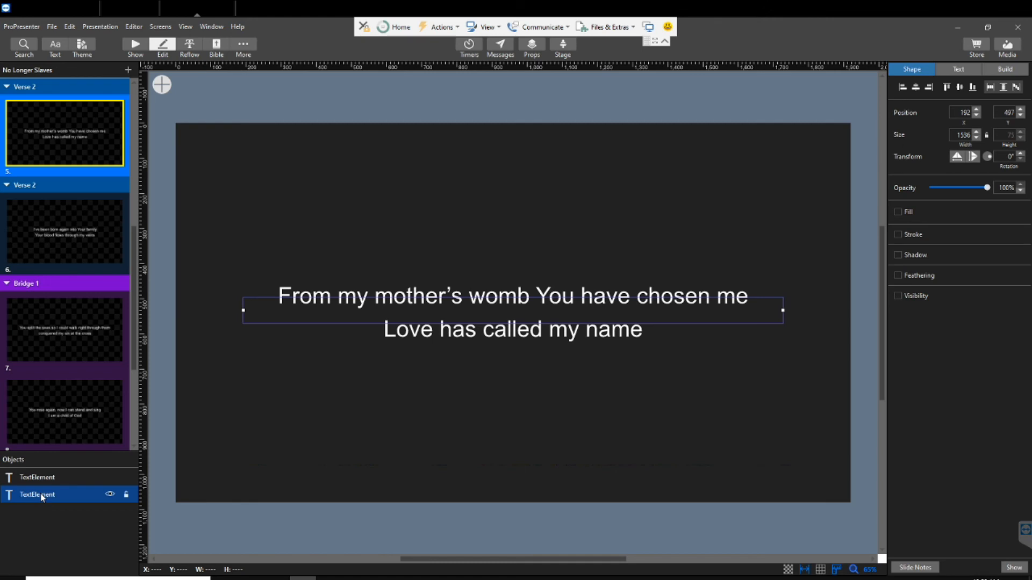
click(67, 231)
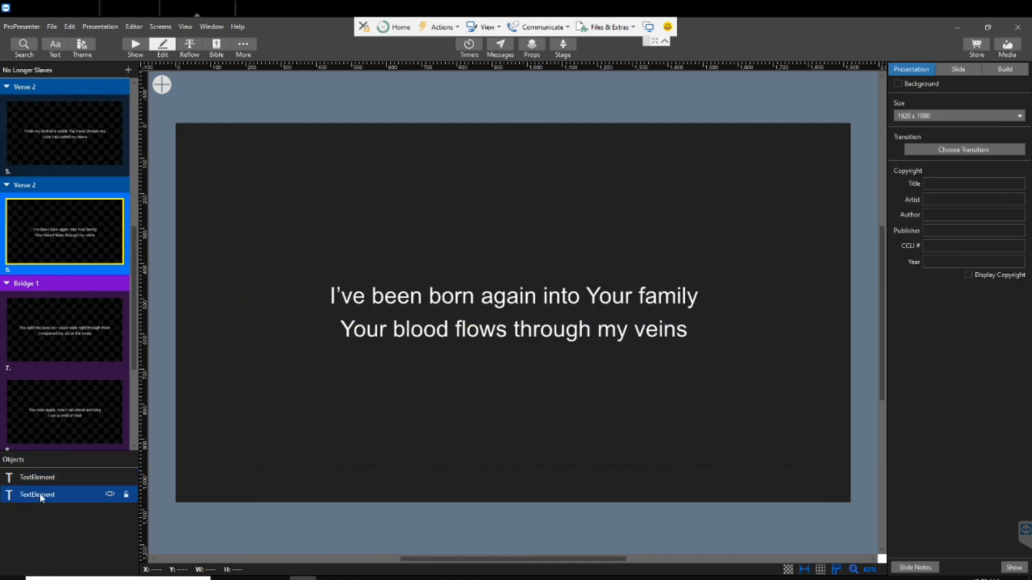
Delete the second text element from slide 7, "You split the seas", and check the objects on slide 8
click(59, 334)
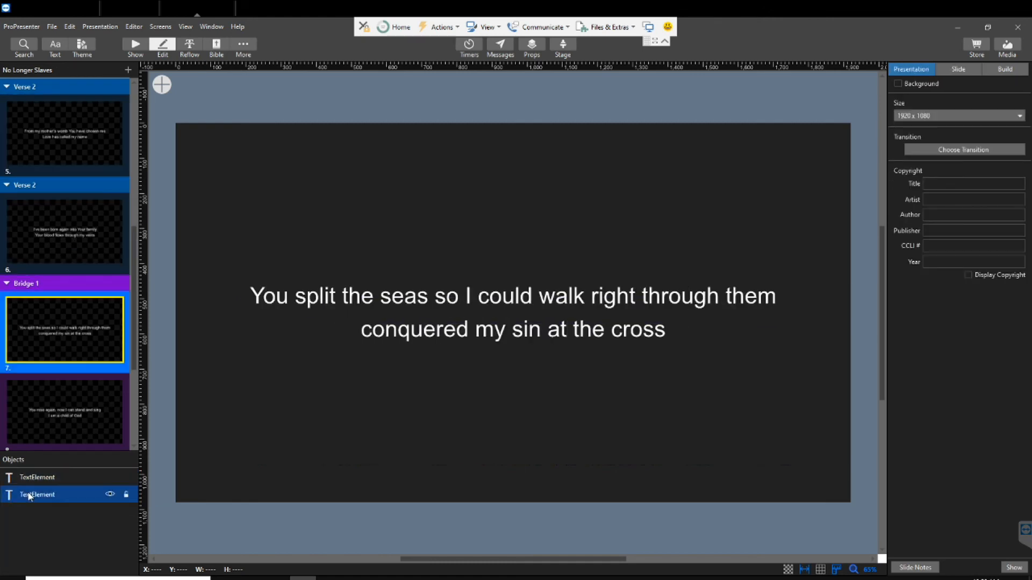
click(30, 496)
click(63, 436)
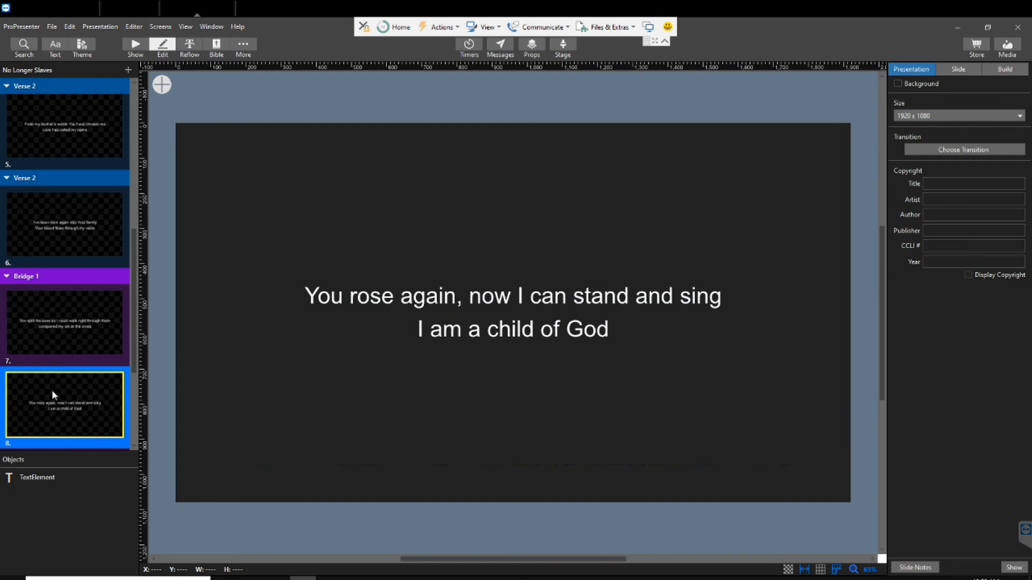
click(55, 342)
click(36, 495)
key(Delete)
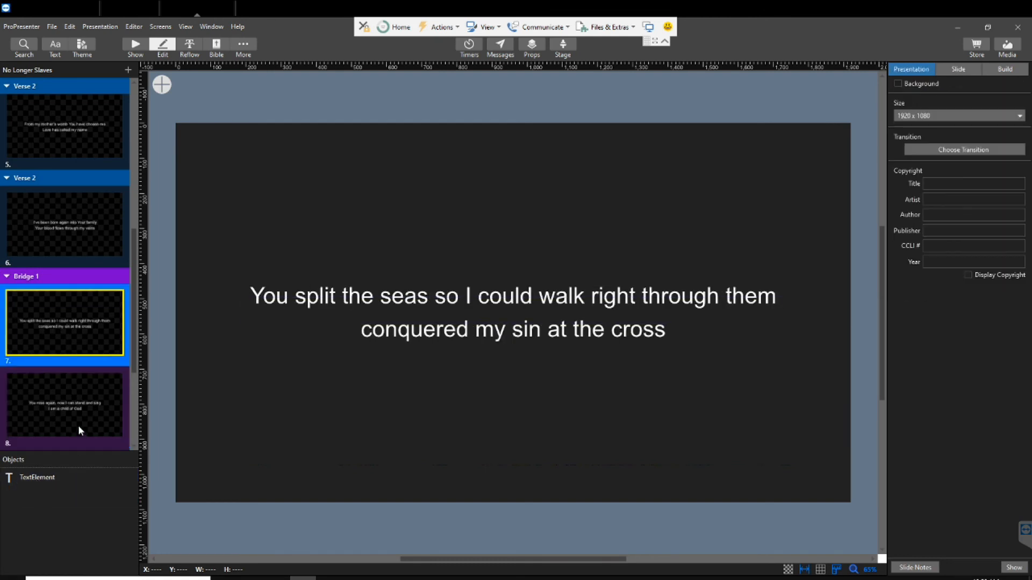
click(59, 401)
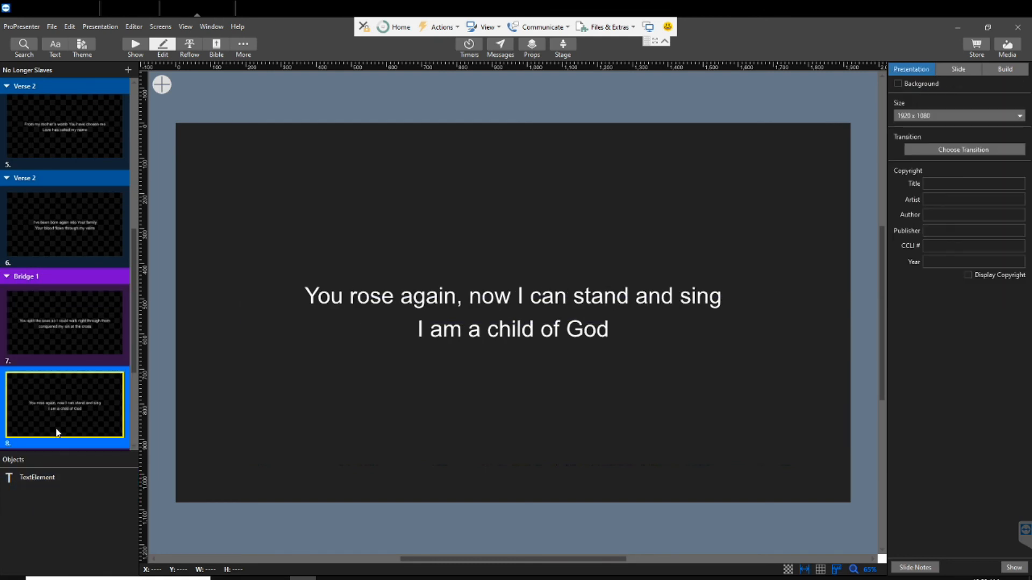
Delete the second text element from slide 9, "I am a child of God"
scroll(58, 389, down, 3)
click(53, 309)
click(40, 495)
key(Delete)
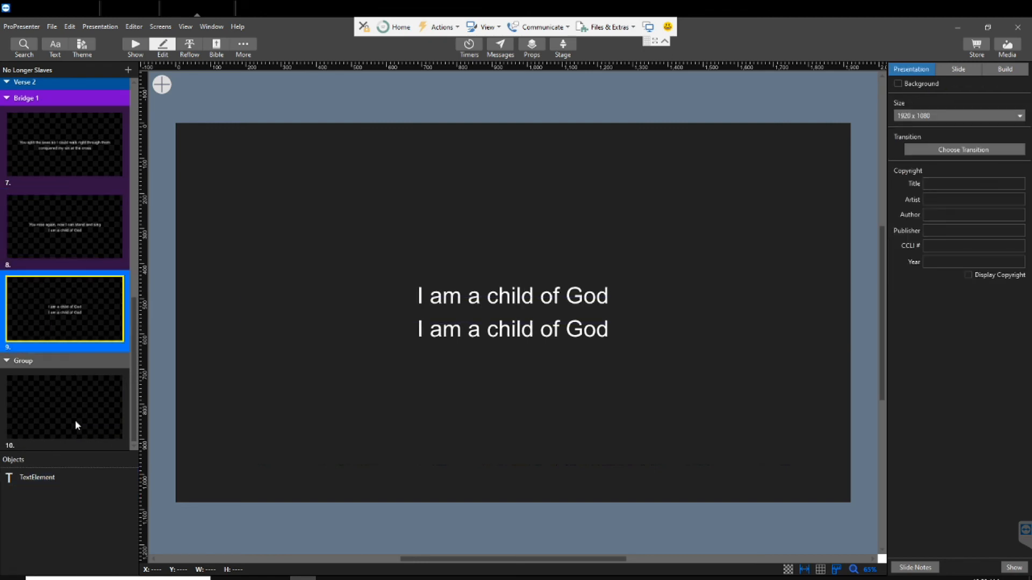
scroll(75, 420, up, 8)
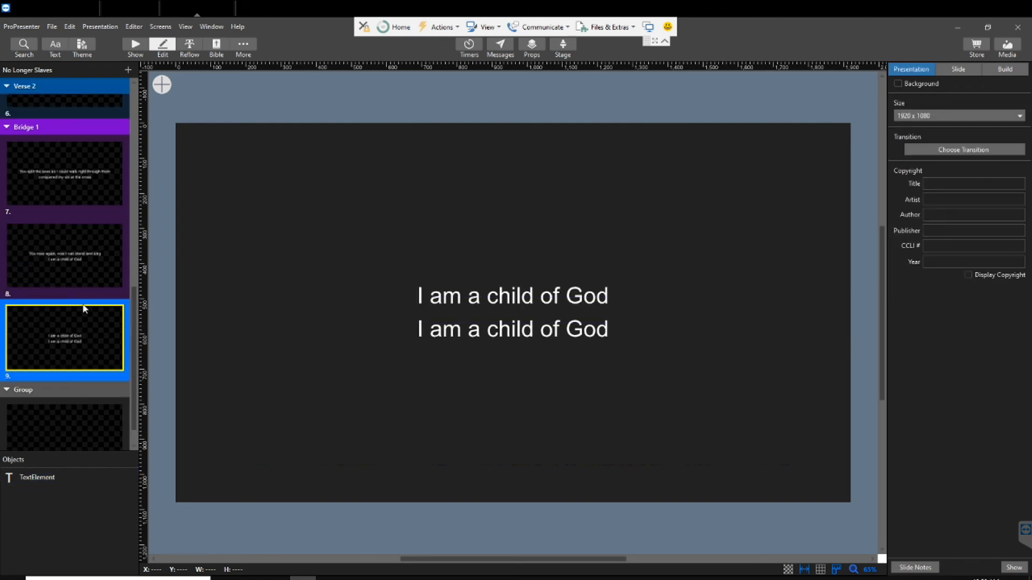
Return to the Show view, show slides 2 through 9 in turn, check the lower-third text in OBS Studio, and go back to ProPresenter
click(136, 45)
click(430, 135)
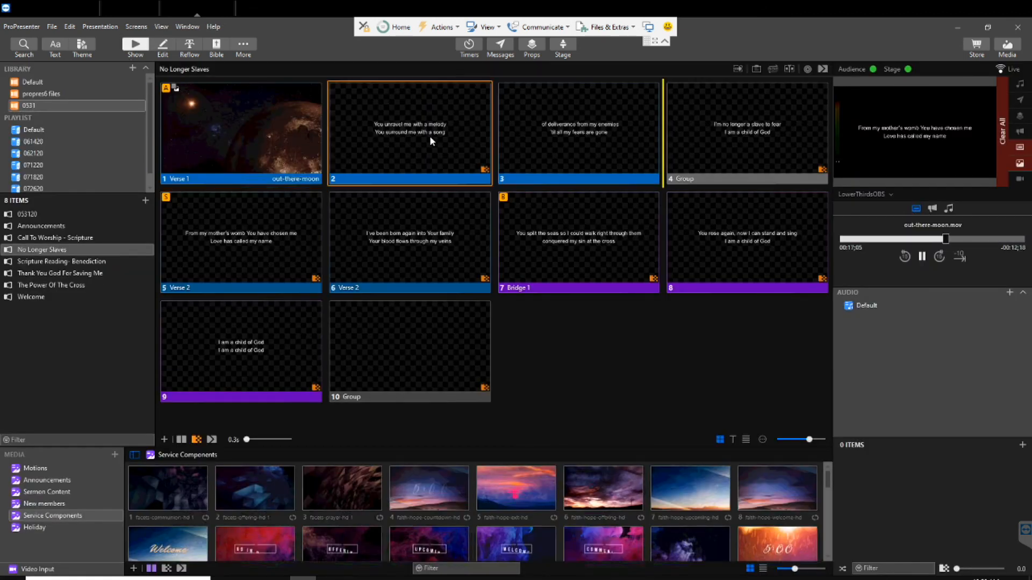
click(642, 132)
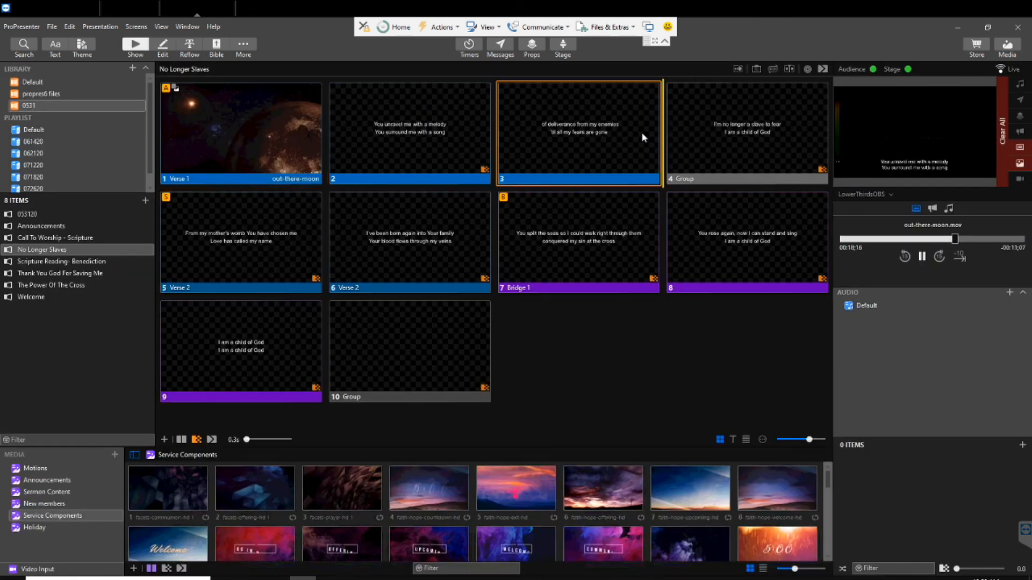
click(737, 127)
click(274, 248)
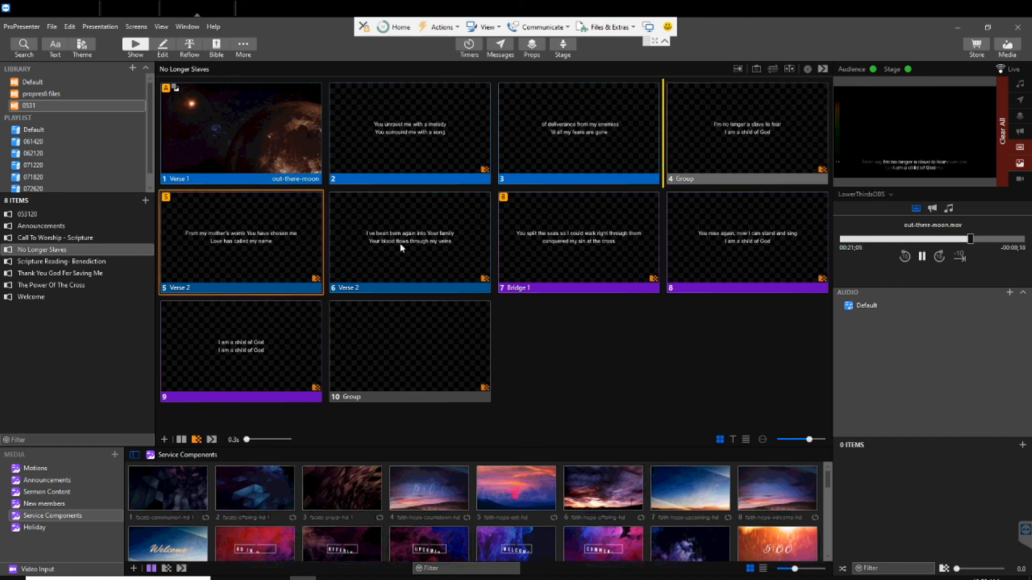
click(425, 243)
click(578, 241)
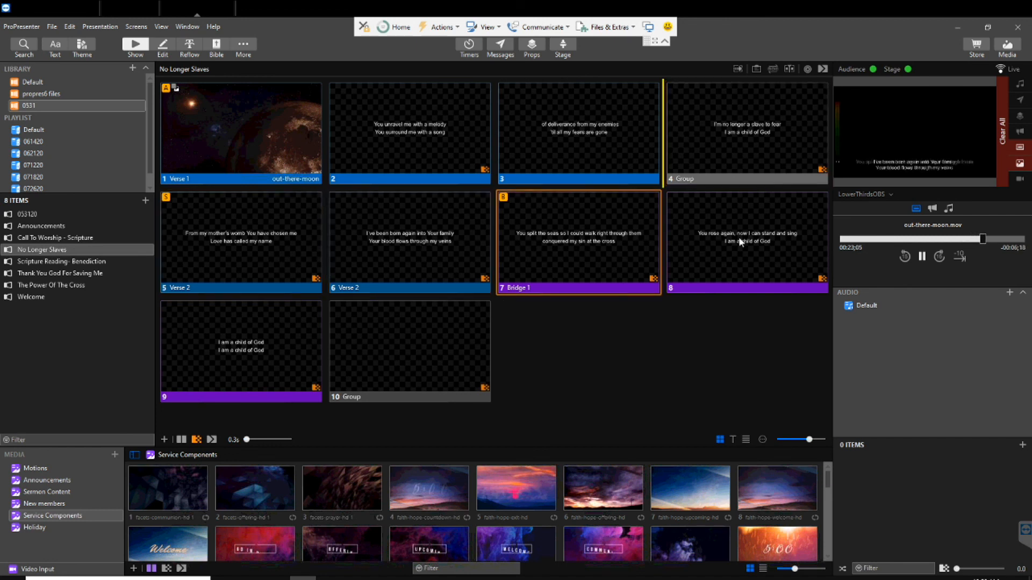
click(737, 237)
click(251, 348)
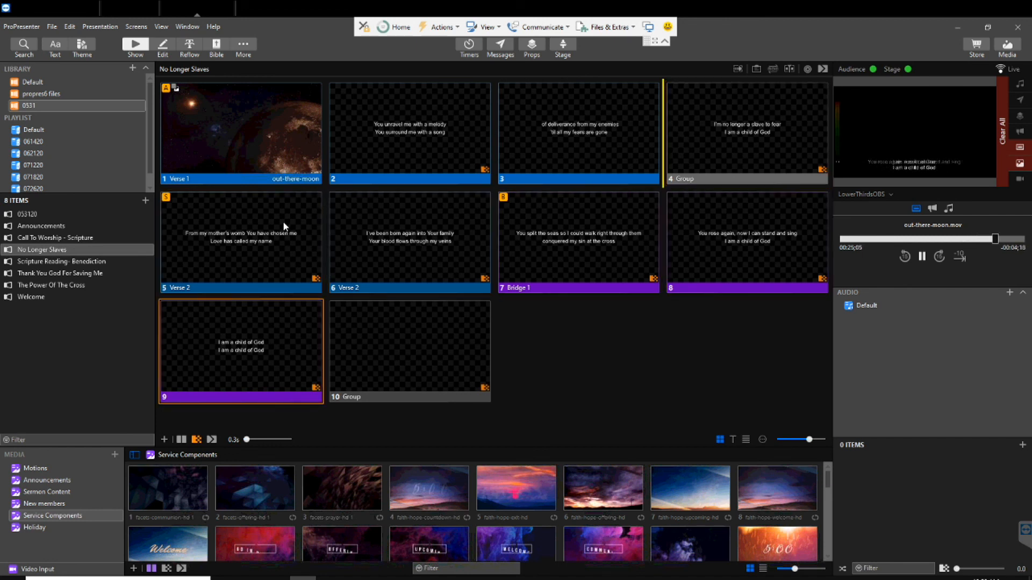
click(62, 9)
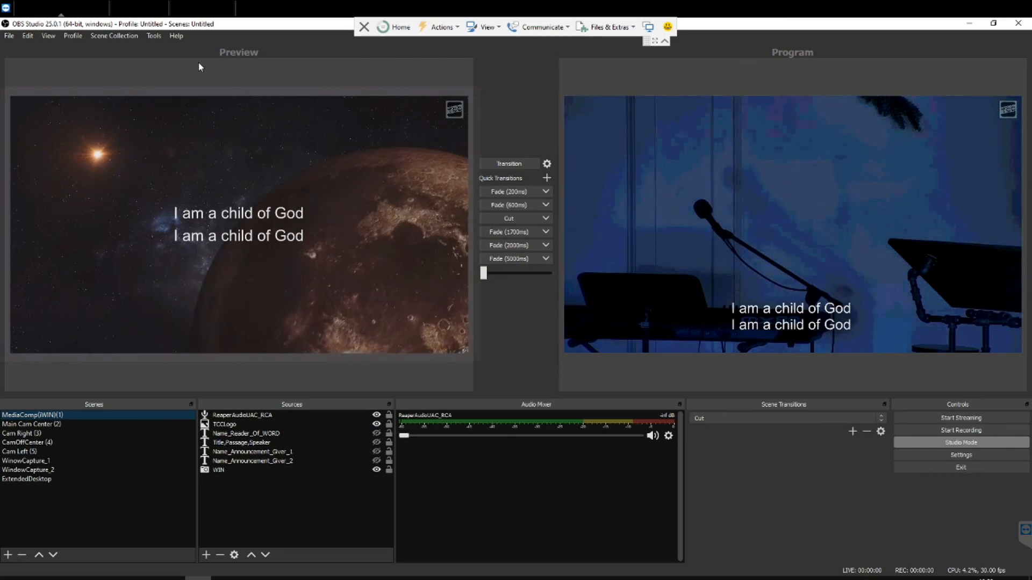
click(195, 11)
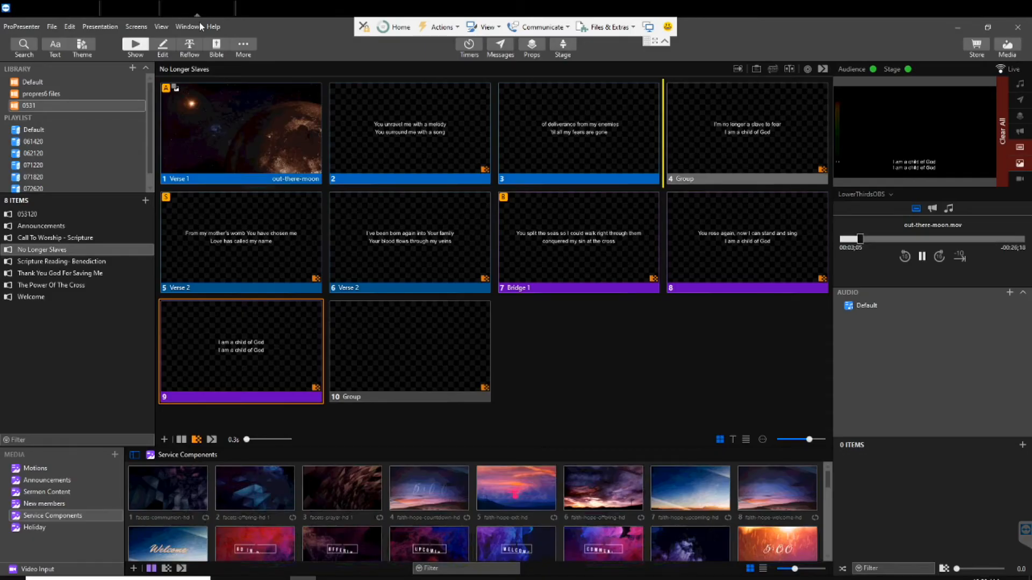